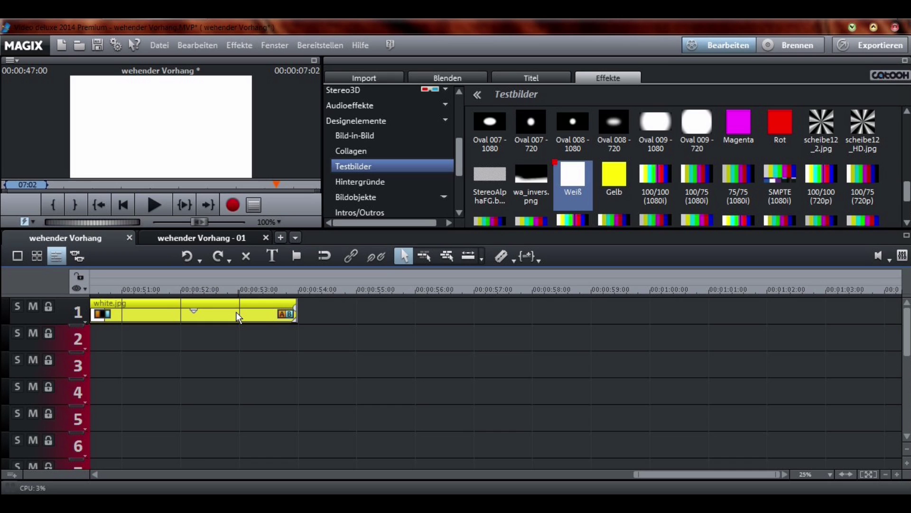
Open the Position/Größe effect for the white.jpg clip and turn off Proportionen beibehalten.
key("shift+z")
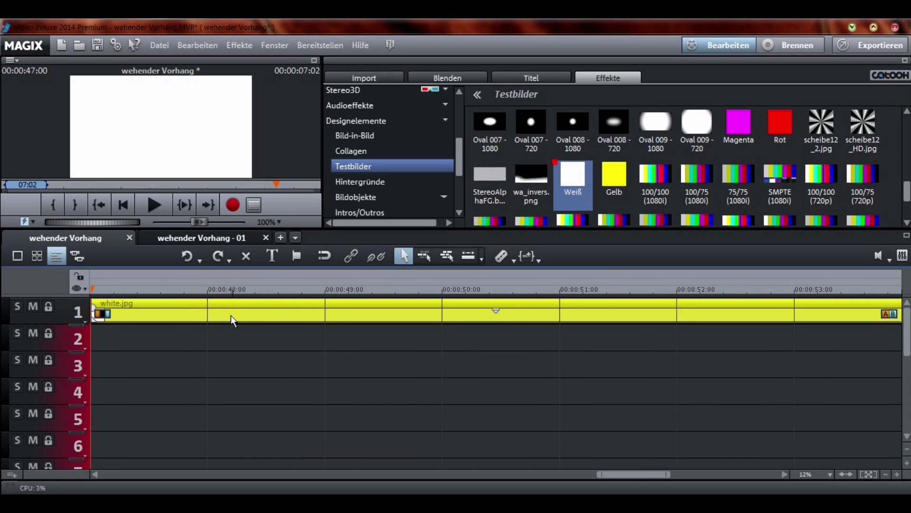
left_click(366, 122)
left_click_drag(456, 177, 454, 121)
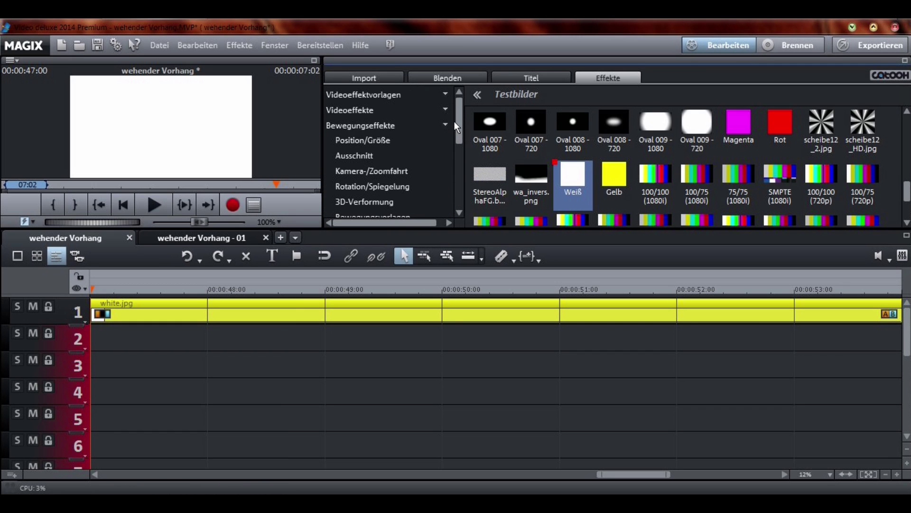
left_click(380, 139)
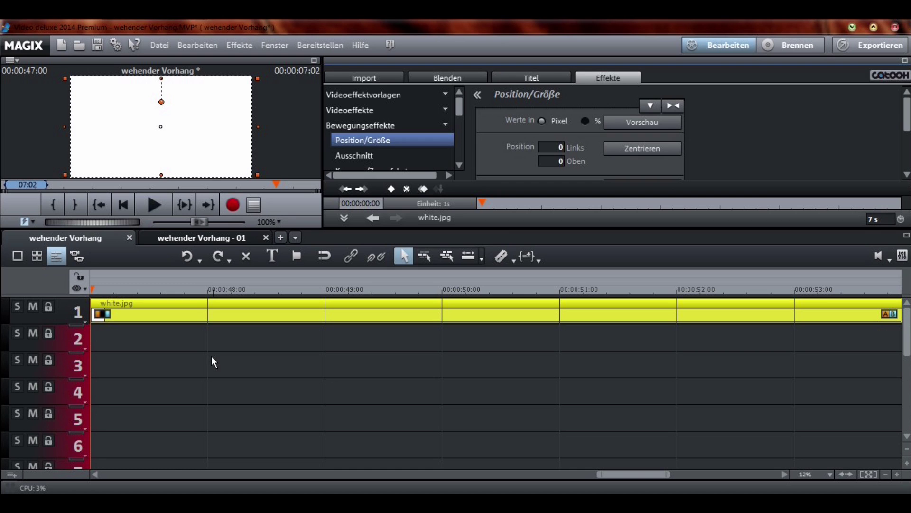
scroll(501, 137, "down", 2)
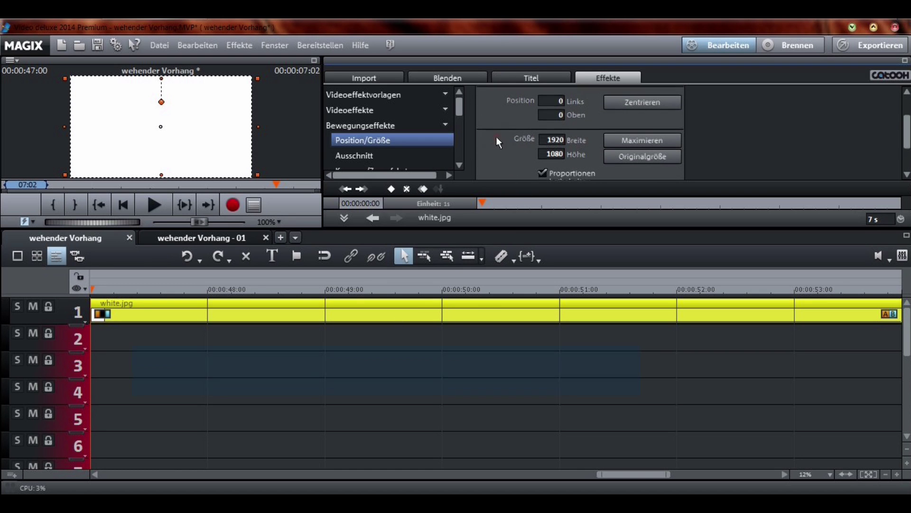
scroll(497, 136, "down", 1)
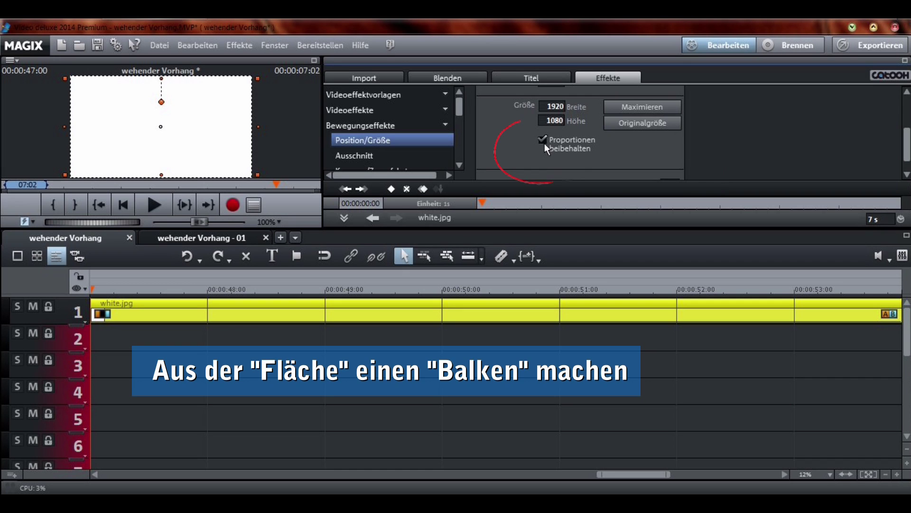
left_click(543, 139)
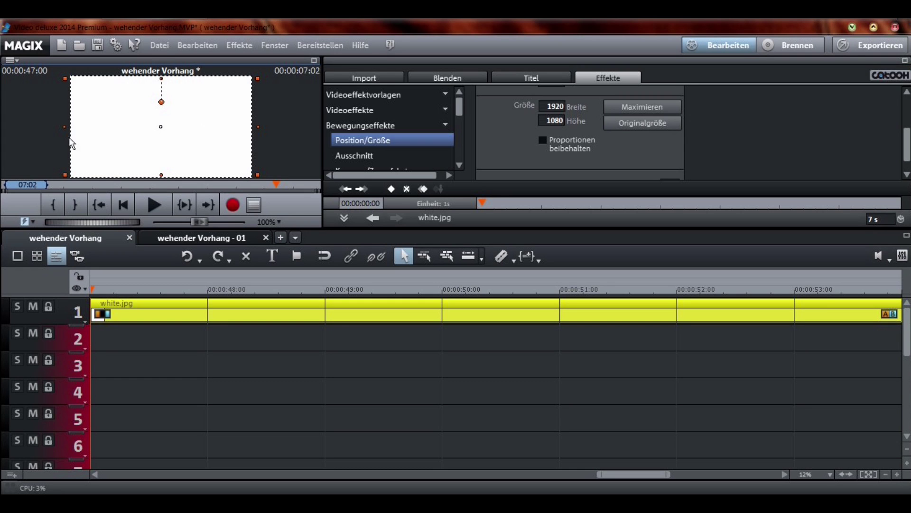
Narrow the white area to a vertical bar about 113 pixels wide and place it in the left part of the picture.
left_click_drag(64, 127, 194, 128)
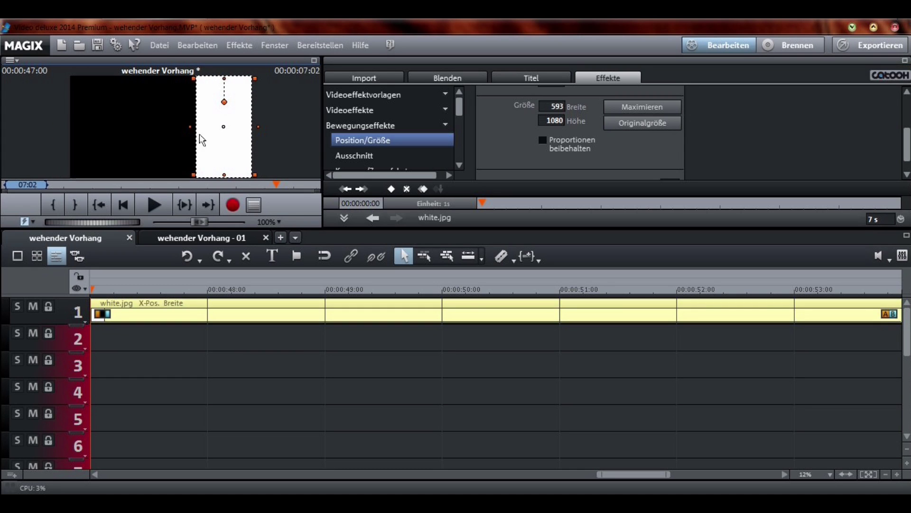
left_click_drag(256, 128, 122, 169)
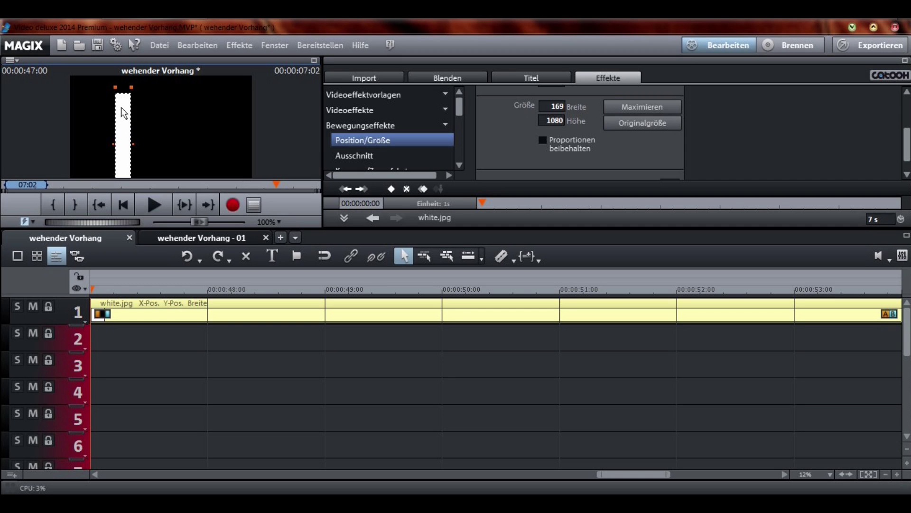
left_click_drag(131, 143, 125, 144)
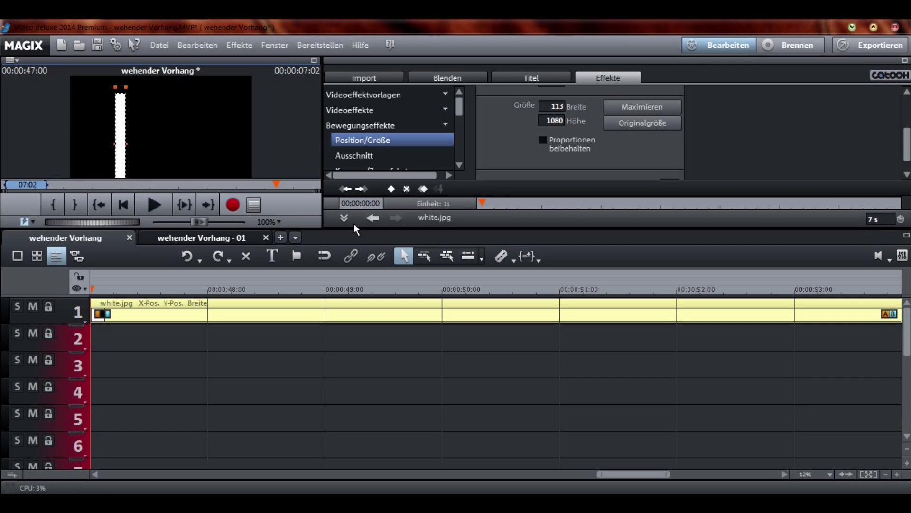
Set a Bildgröße/Position keyframe at 00:00 with the bar moved down and toward the left edge of the picture.
left_click_drag(498, 186, 499, 147)
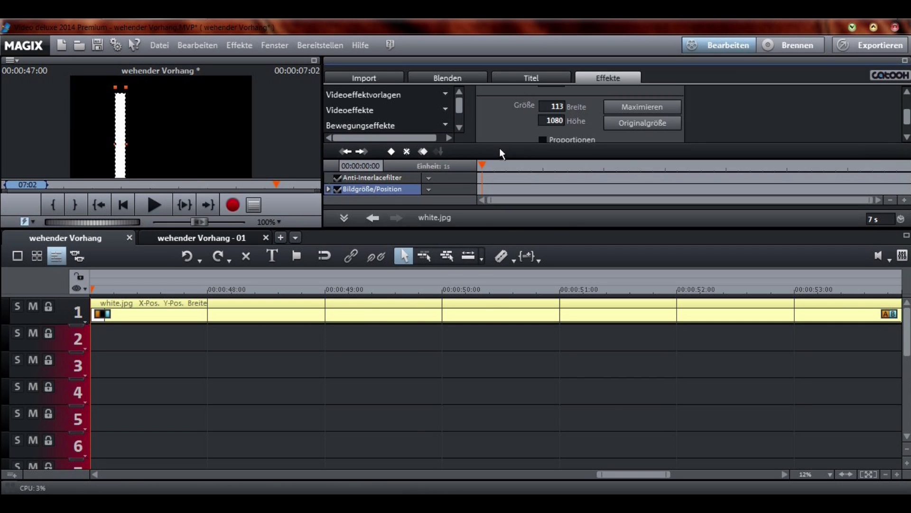
left_click(391, 151)
left_click_drag(120, 161, 101, 181)
Set the bar's end keyframe at 06:24 by moving it up and to the right, and play back the movement.
left_click(484, 165)
left_click_drag(484, 165, 907, 165)
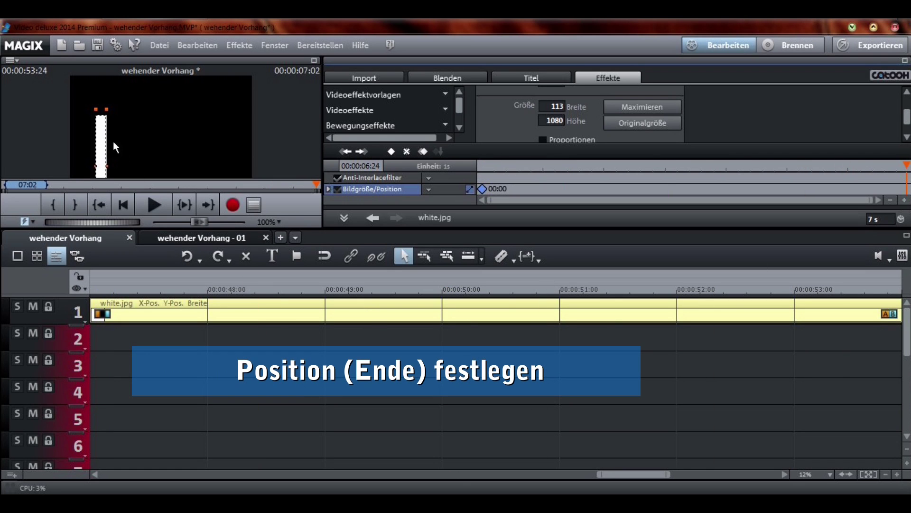
left_click_drag(102, 168, 120, 130)
left_click(483, 188)
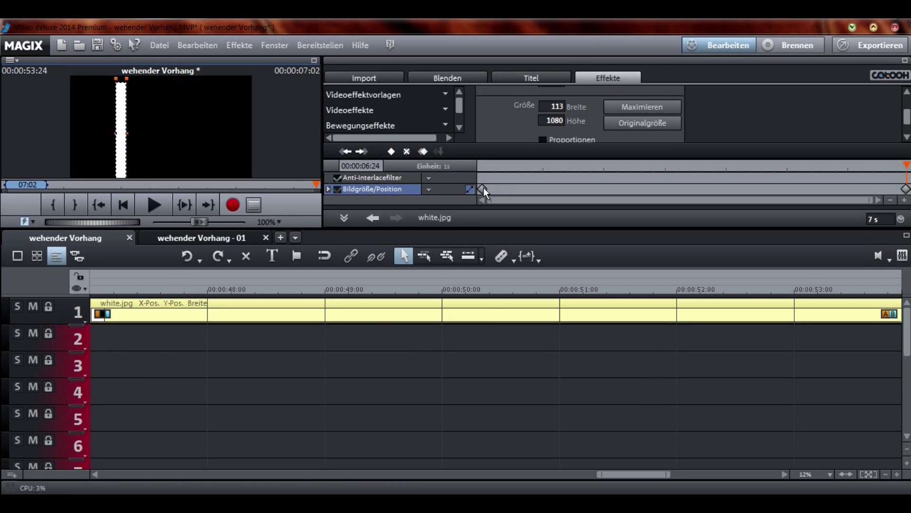
key("space")
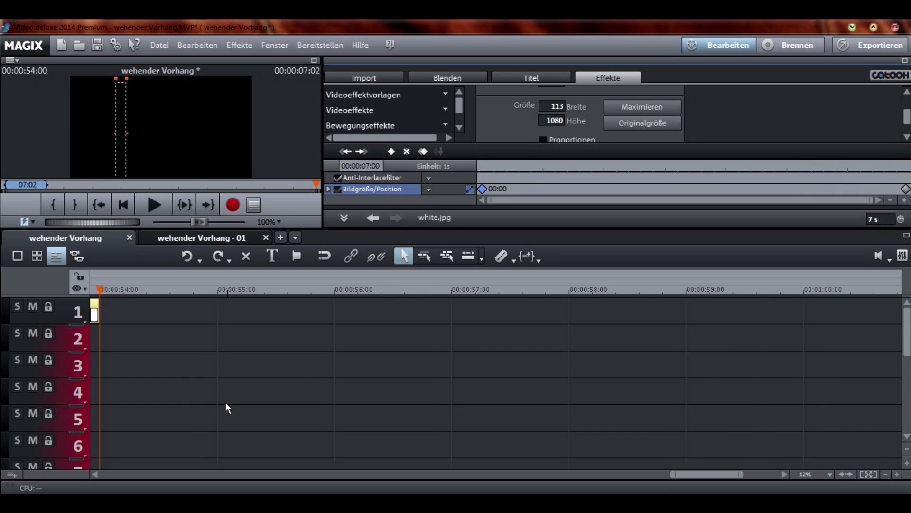
Duplicate the white.jpg clip and place the copy on track 2 directly below the original.
left_click(242, 316)
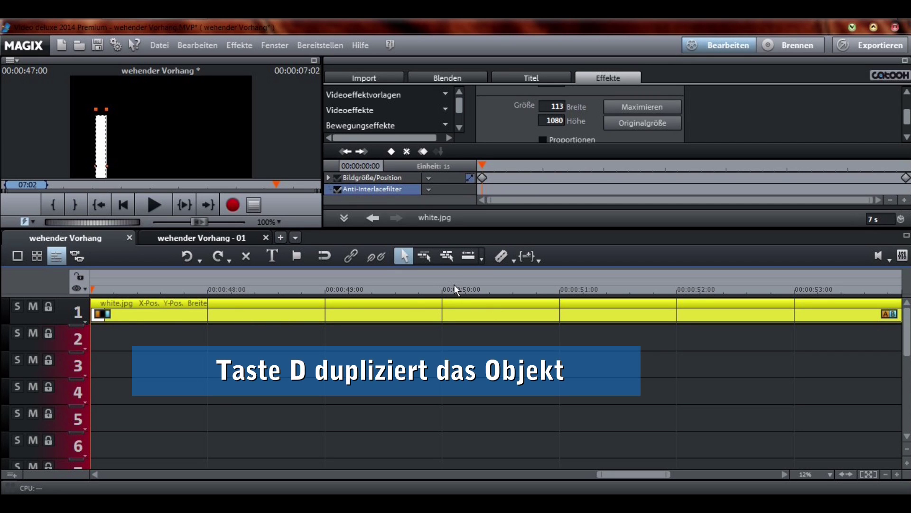
key("d")
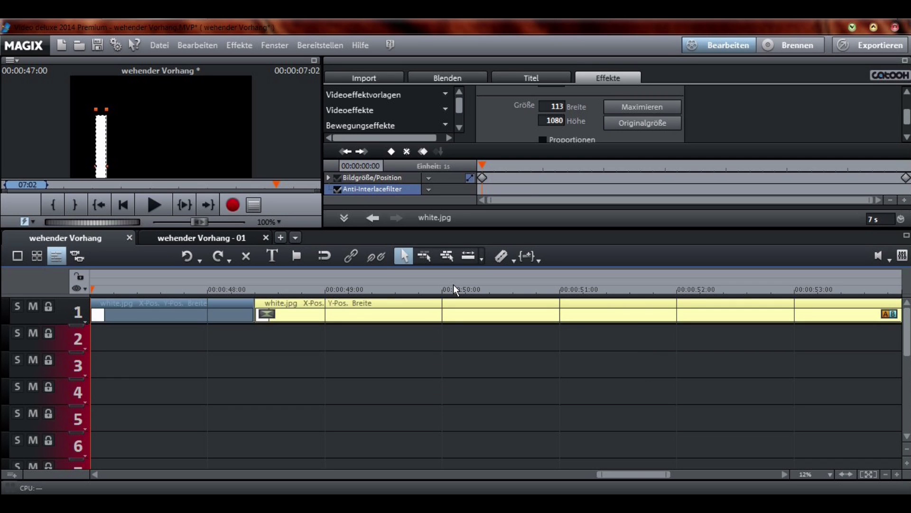
left_click_drag(391, 304, 220, 346)
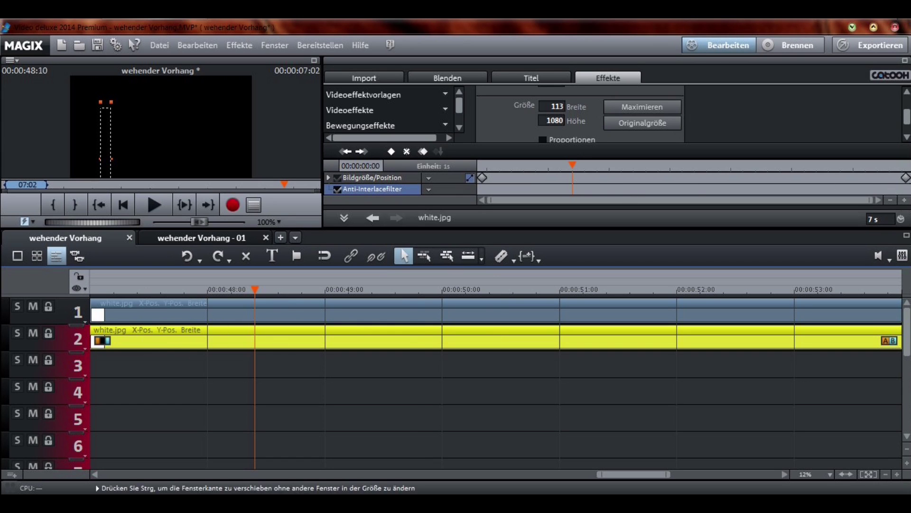
Delete the copy's 06:24 keyframe and move its bar at 00:00 slightly up and to the right of the first bar.
left_click(906, 177)
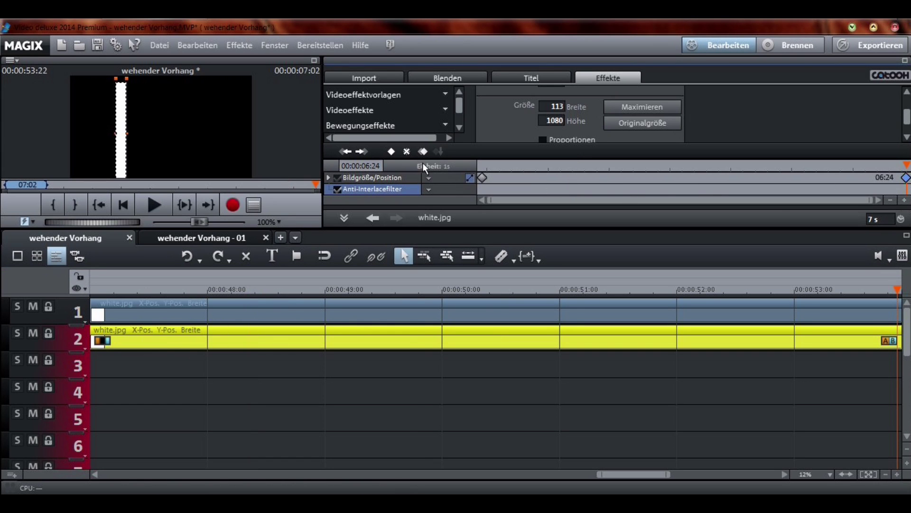
left_click(406, 151)
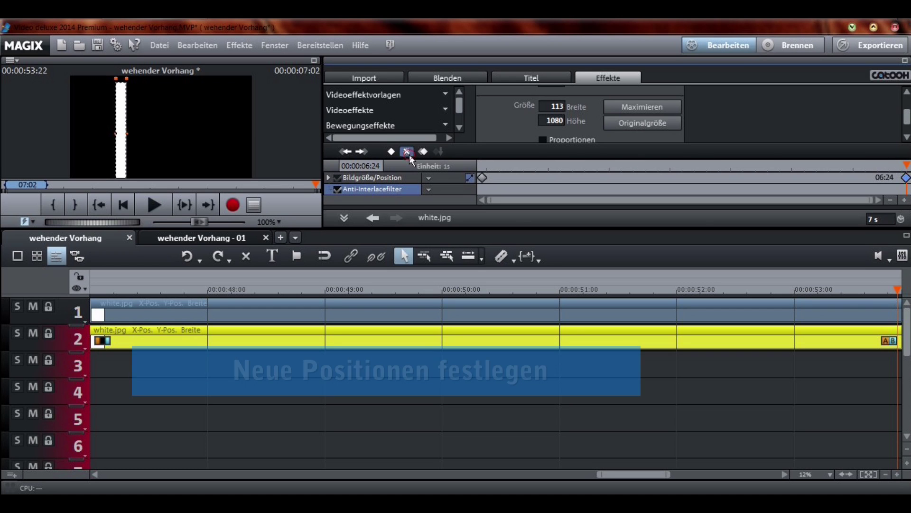
left_click(481, 178)
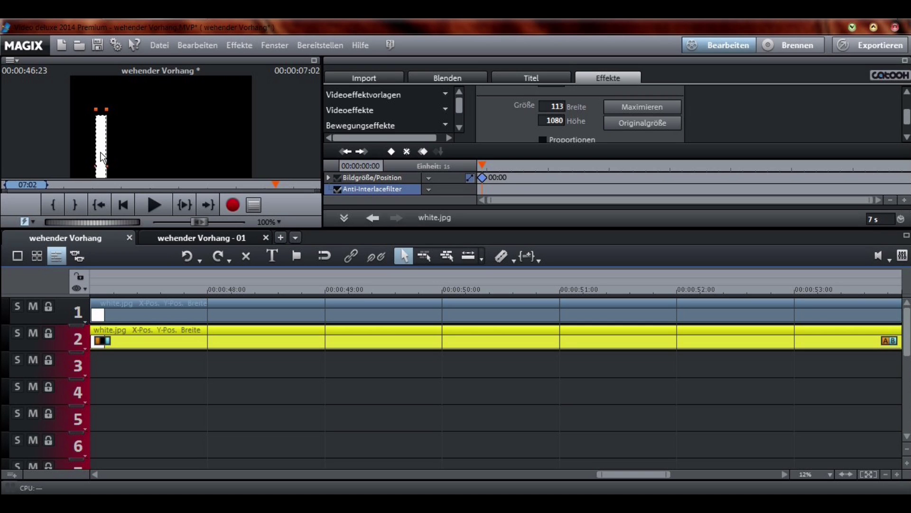
left_click_drag(102, 157, 129, 140)
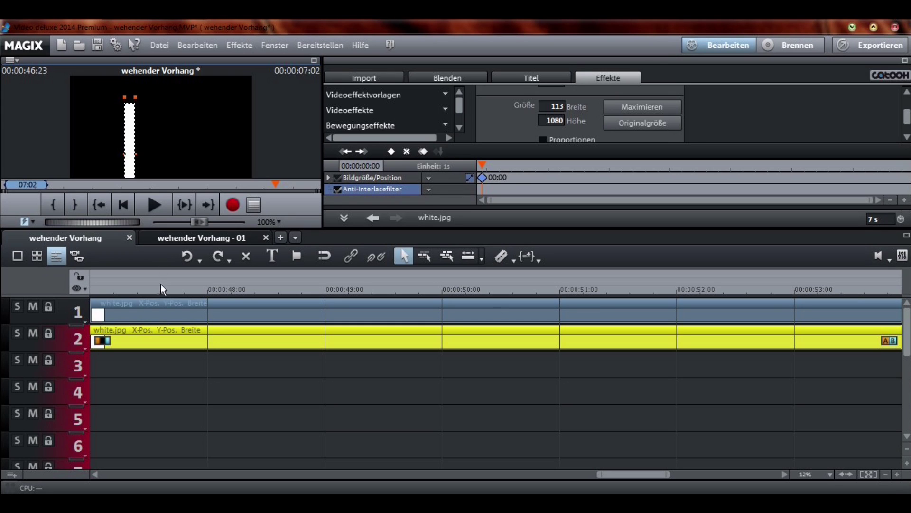
Give the track 2 bar an end keyframe at 06:24, moving it further right and slightly up.
left_click(149, 312)
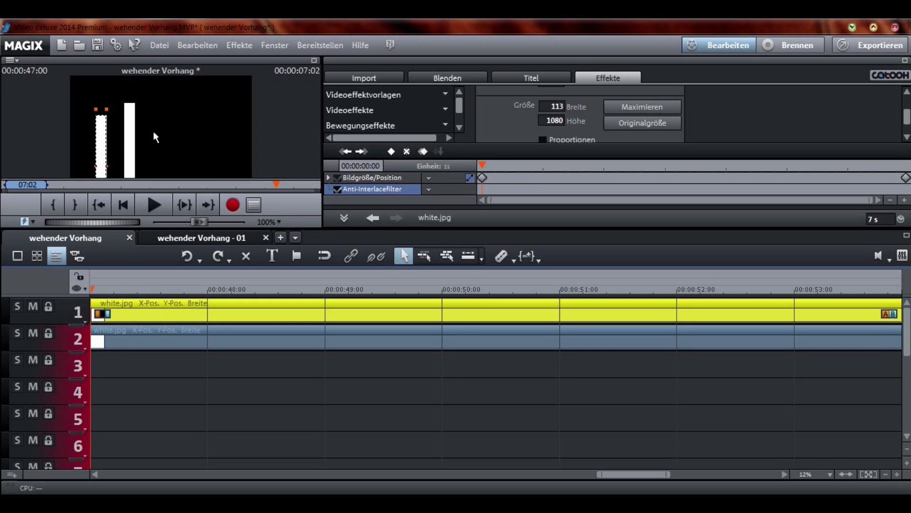
left_click(123, 338)
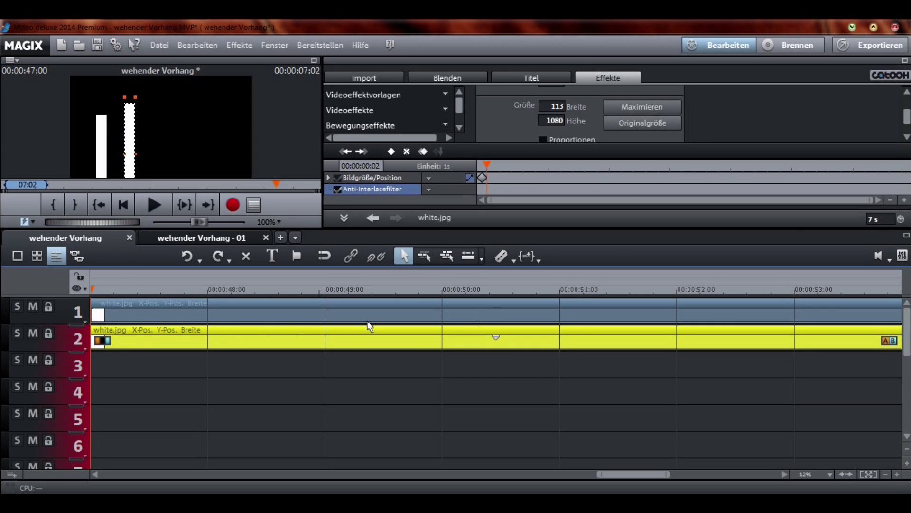
left_click(483, 178)
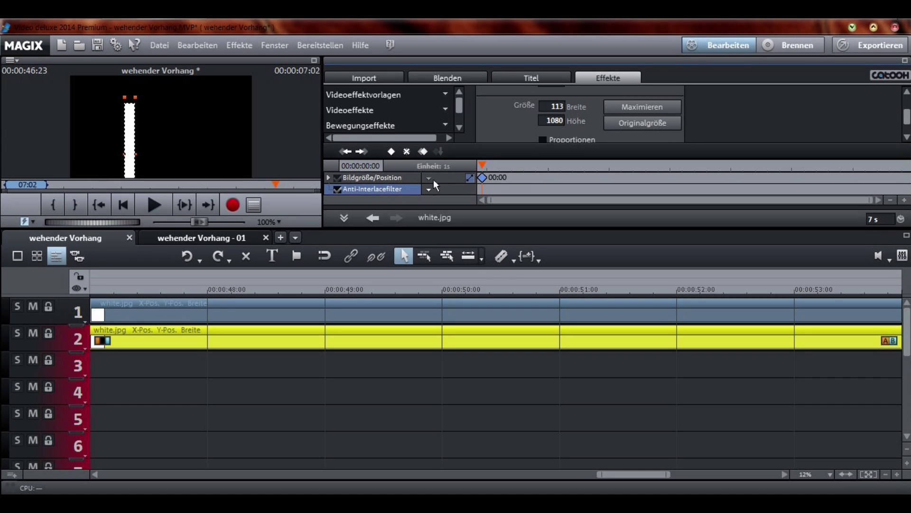
left_click_drag(503, 165, 907, 165)
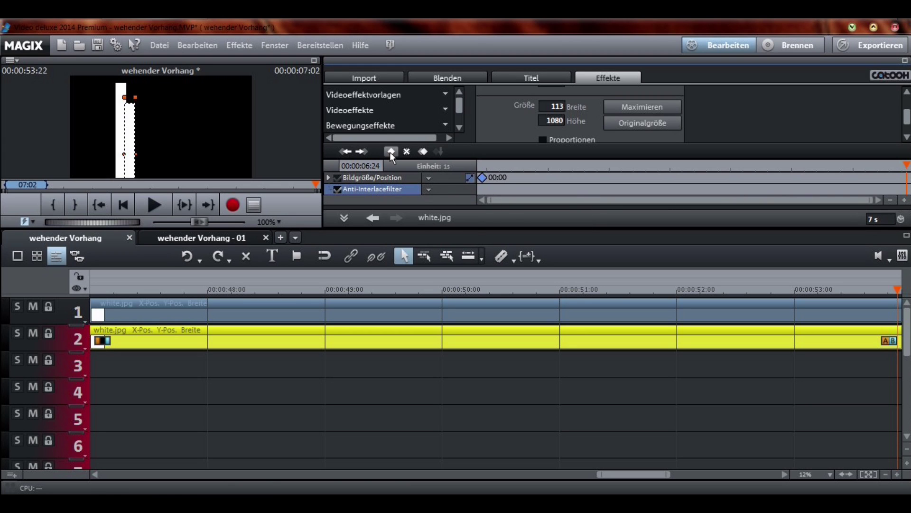
left_click_drag(129, 142, 154, 131)
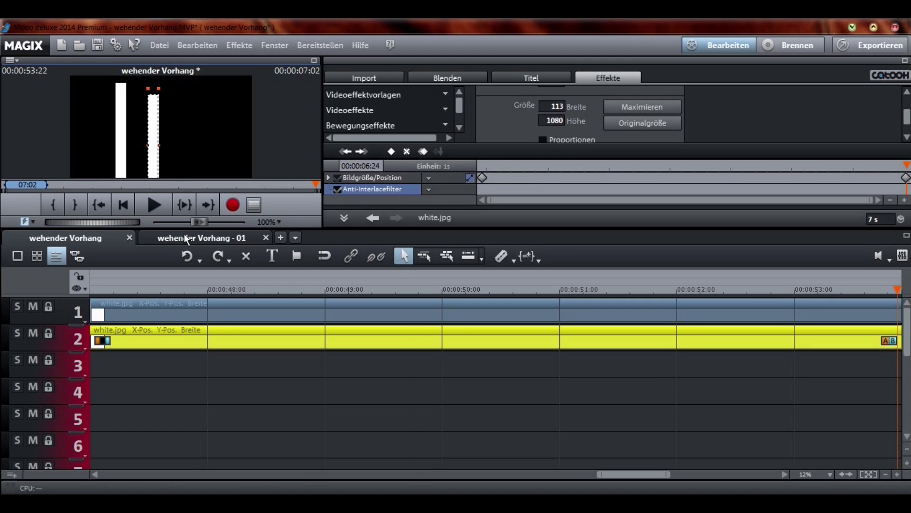
Play back the movement of both bars from the 00:00 keyframe.
left_click(480, 177)
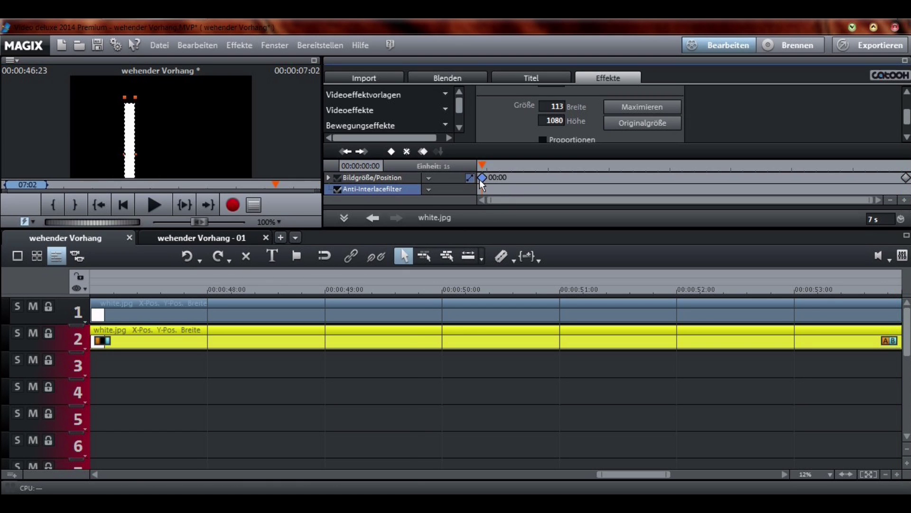
key("space")
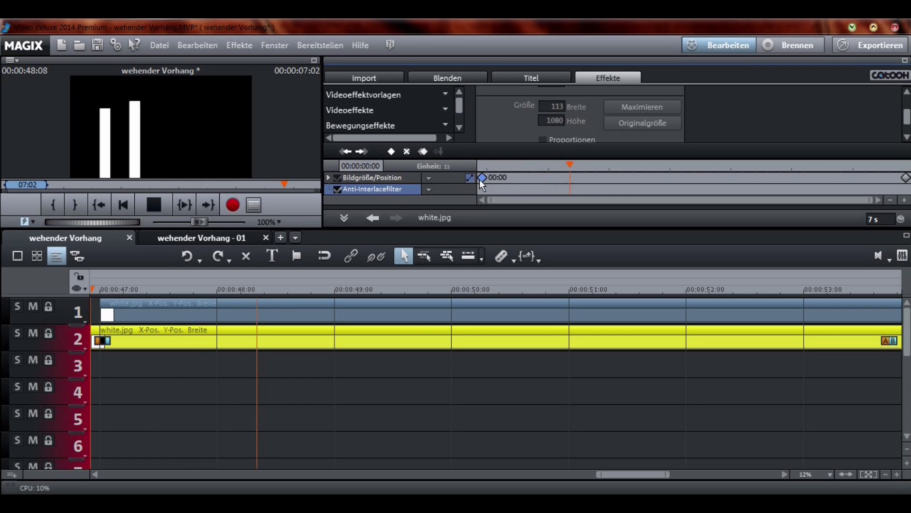
key("space")
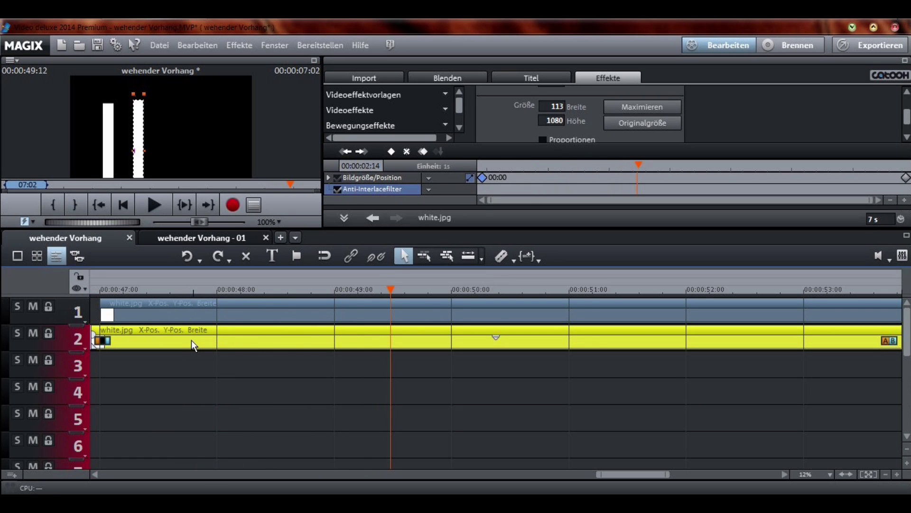
Align the start of the track 2 clip with the track 1 clip at 00:00:47:00 and check it closely.
scroll(191, 339, "down", 2)
scroll(245, 339, "up", 2)
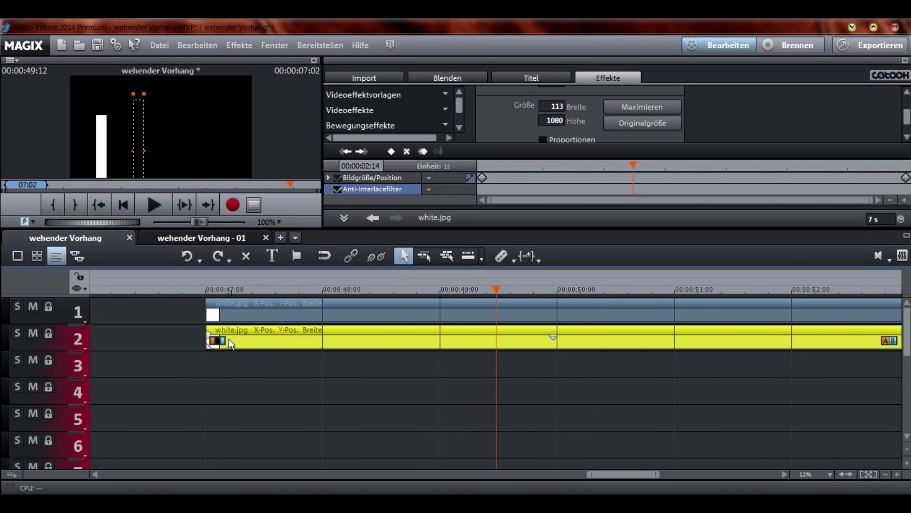
left_click(209, 288)
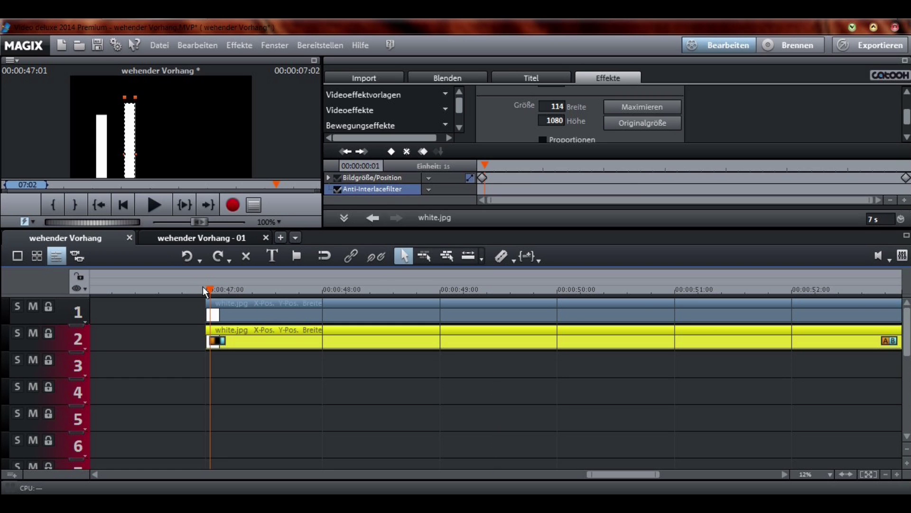
scroll(186, 275, "up", 5)
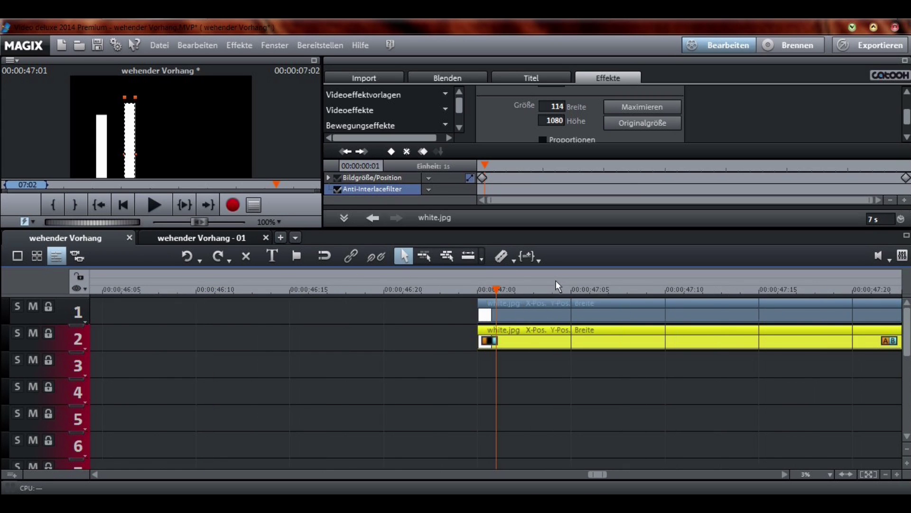
scroll(532, 290, "down", 1)
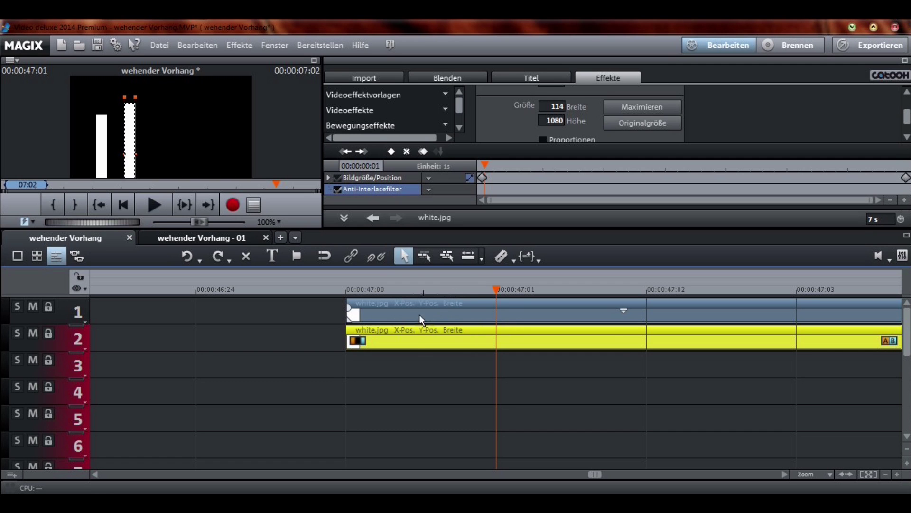
Preview the aligned bars from the first keyframe and return to that keyframe.
left_click(482, 178)
key("space")
key("space")
left_click(483, 177)
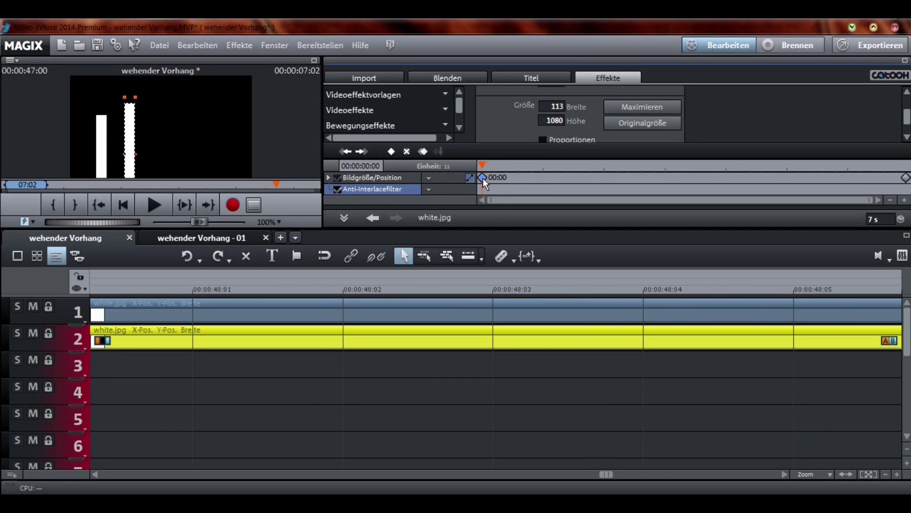
Place the duplicated bar clip from track 2 onto track 3, starting at 00:00:47:00 under the other two clips.
key("Escape")
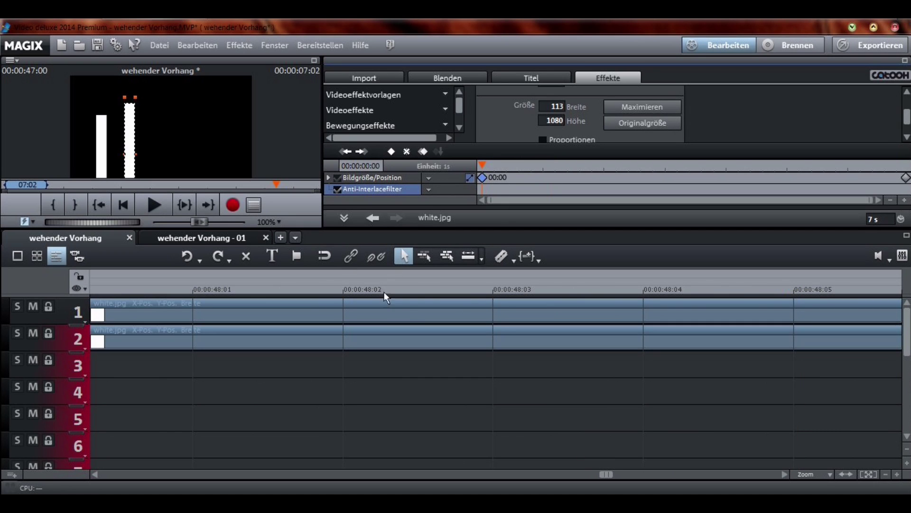
left_click(403, 315)
scroll(403, 315, "down", 5)
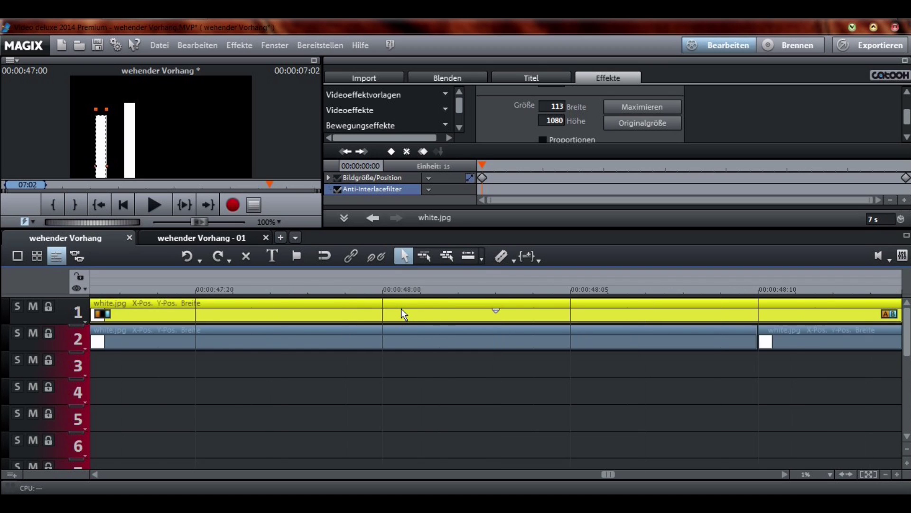
left_click_drag(647, 336, 326, 354)
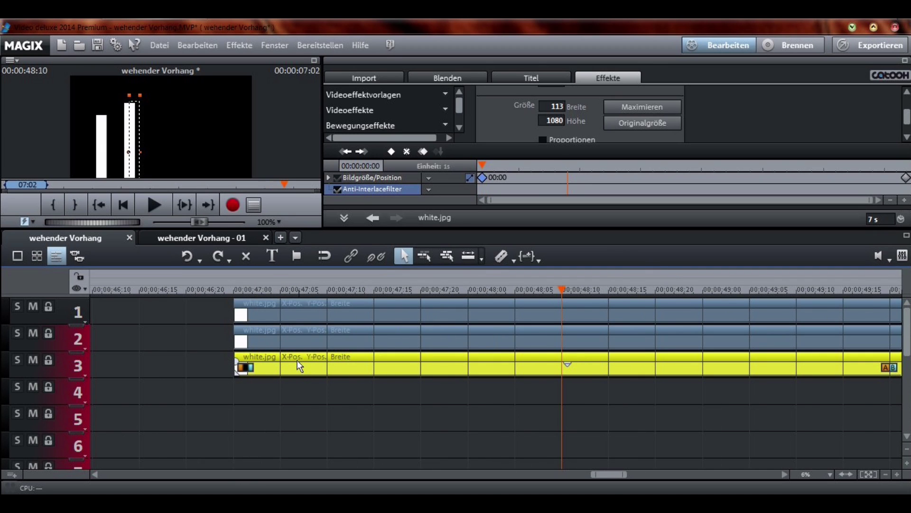
Delete the track 3 bar's 06:24 keyframe and, at 00:00, place the bar further right and lower with a width of 197.
left_click(906, 177)
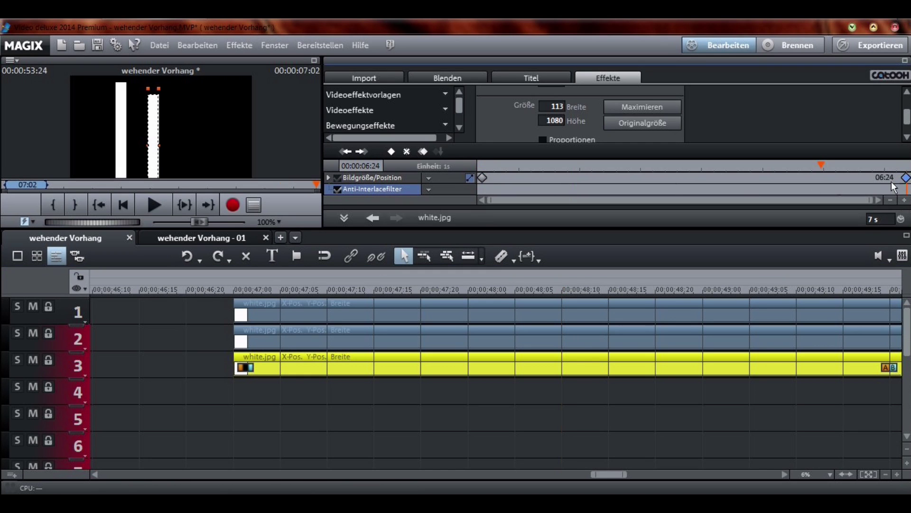
left_click(405, 153)
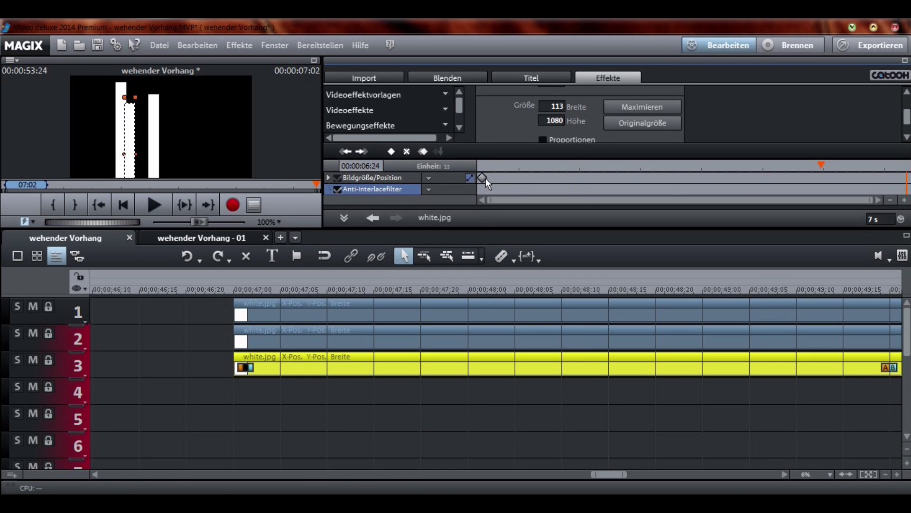
left_click(483, 178)
left_click(285, 367)
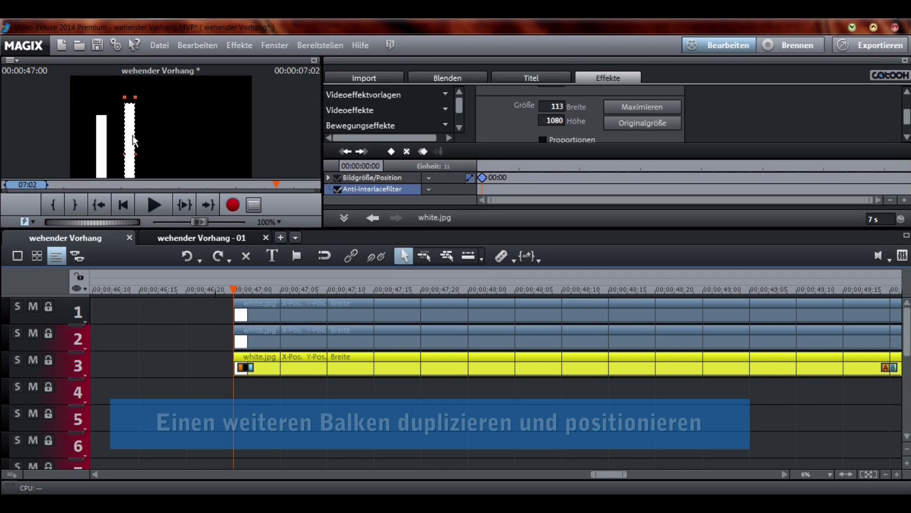
left_click_drag(133, 135, 159, 160)
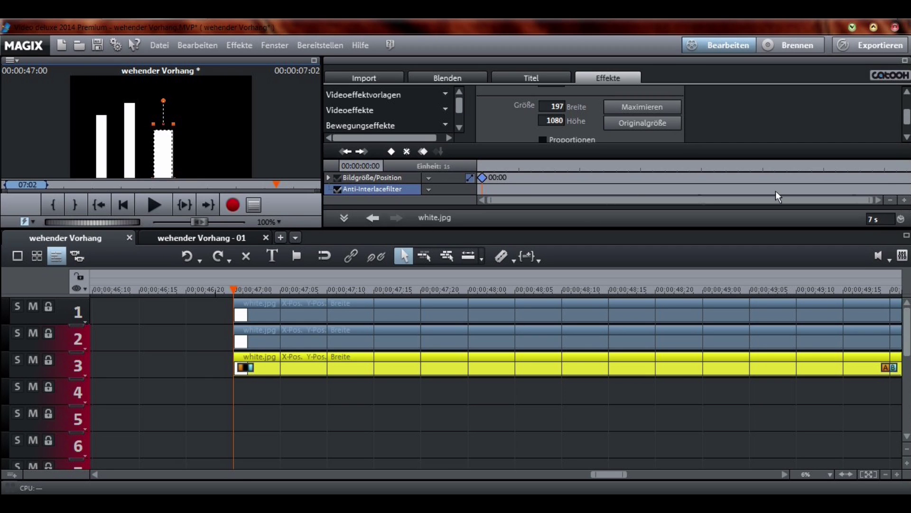
Give the track 3 bar an end keyframe at 08:09, moving it further right and up and narrowing it to 183.
left_click(863, 168)
left_click_drag(885, 167, 907, 167)
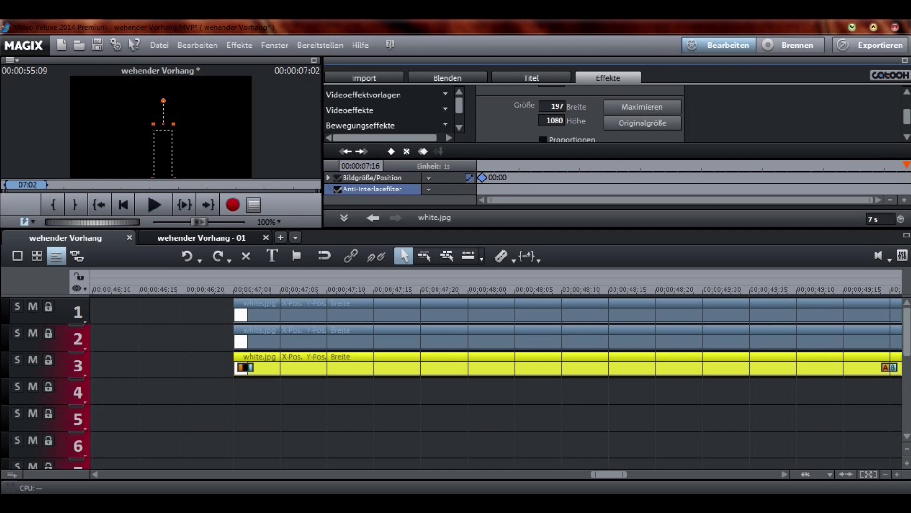
left_click_drag(163, 149, 187, 101)
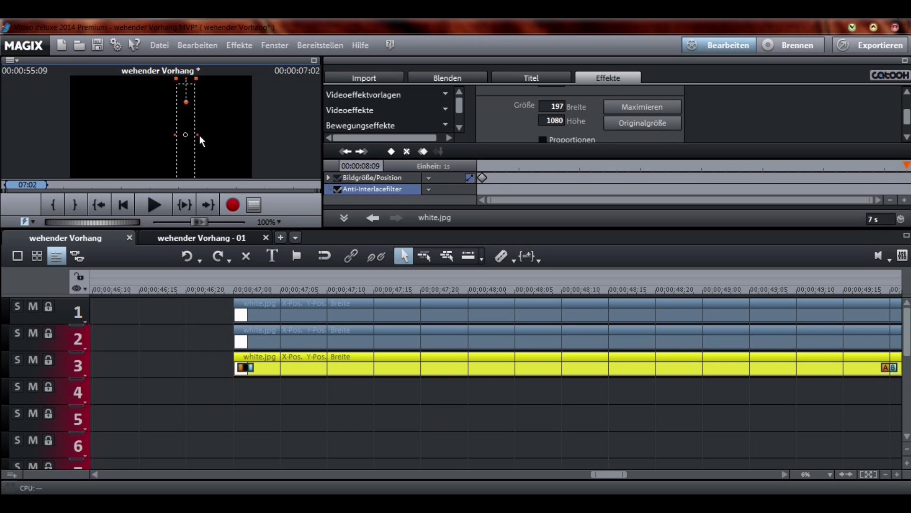
left_click_drag(198, 135, 196, 136)
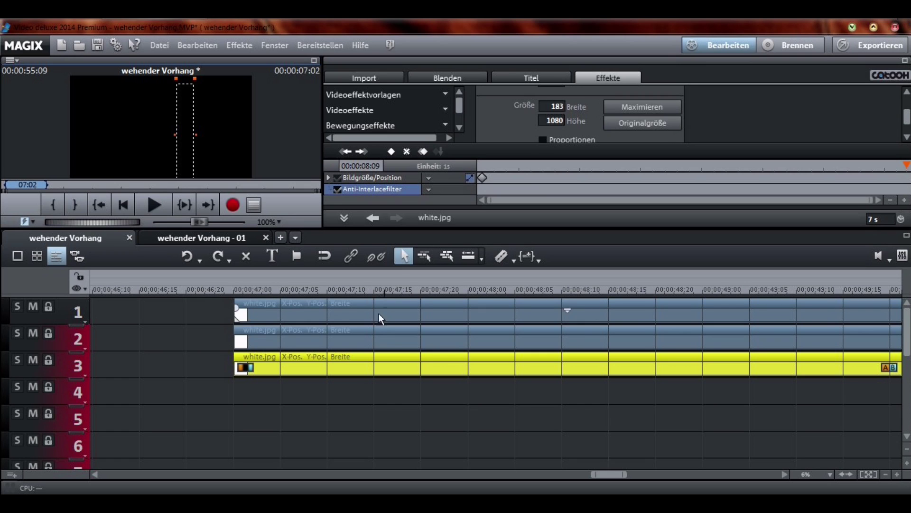
left_click(392, 152)
Scrub through the three bar clips from start to end and play back their combined movement.
left_click(378, 365)
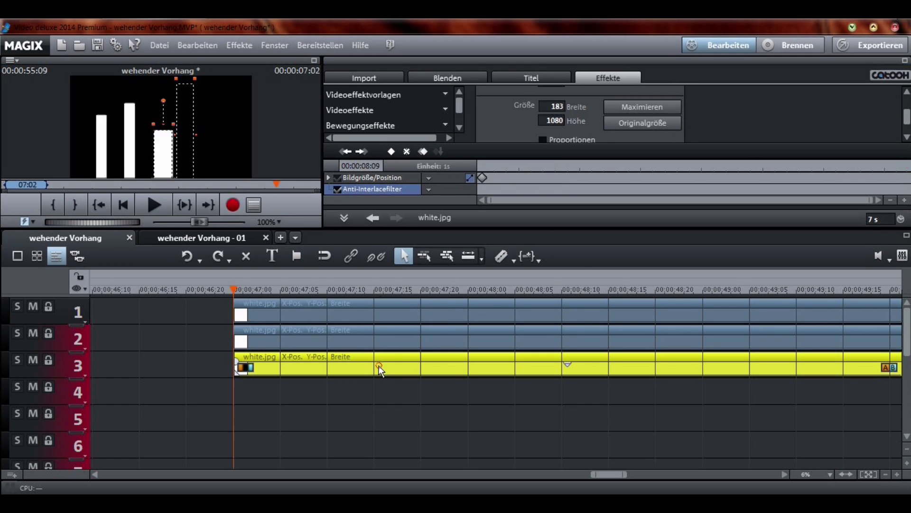
scroll(375, 366, "up", 2)
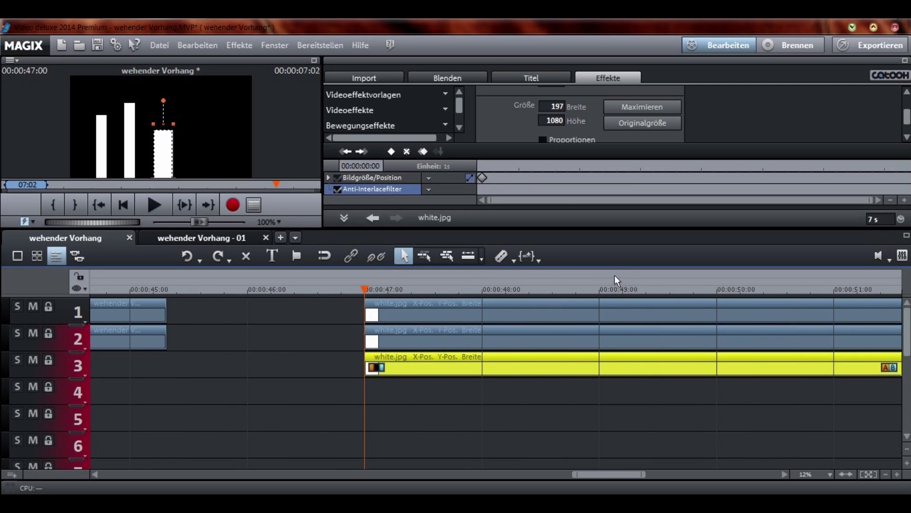
scroll(453, 362, "down", 3)
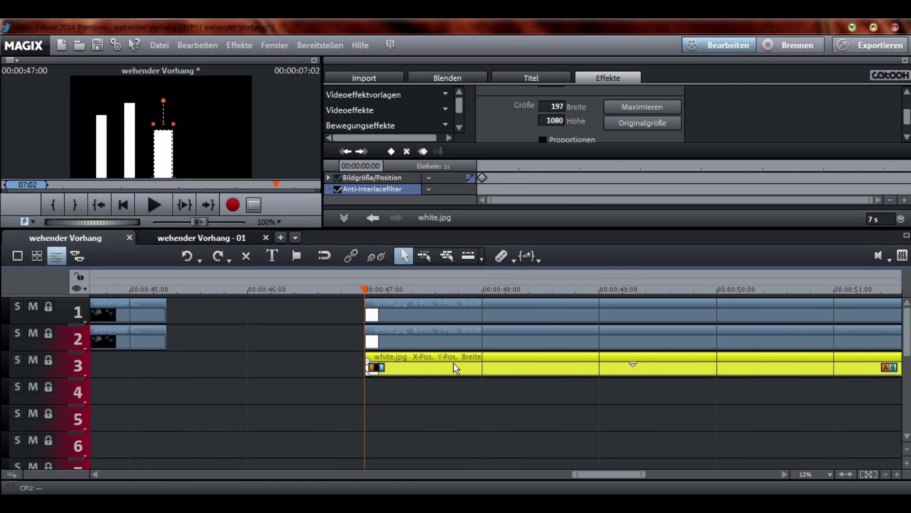
scroll(454, 363, "up", 2)
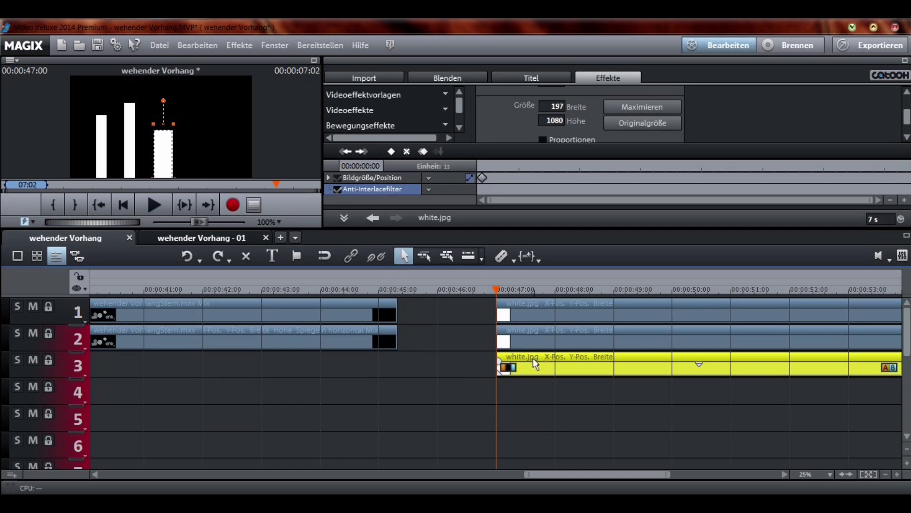
left_click_drag(505, 287, 813, 281)
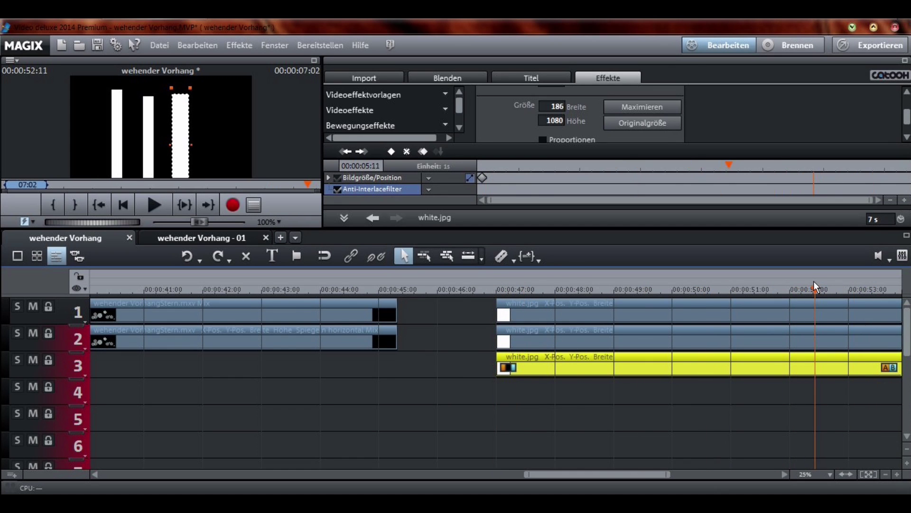
left_click_drag(731, 167, 905, 166)
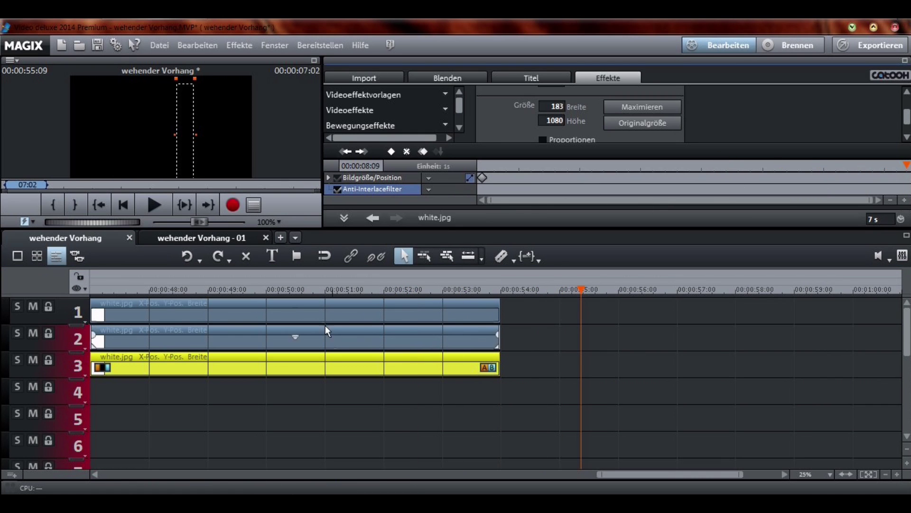
left_click(468, 289)
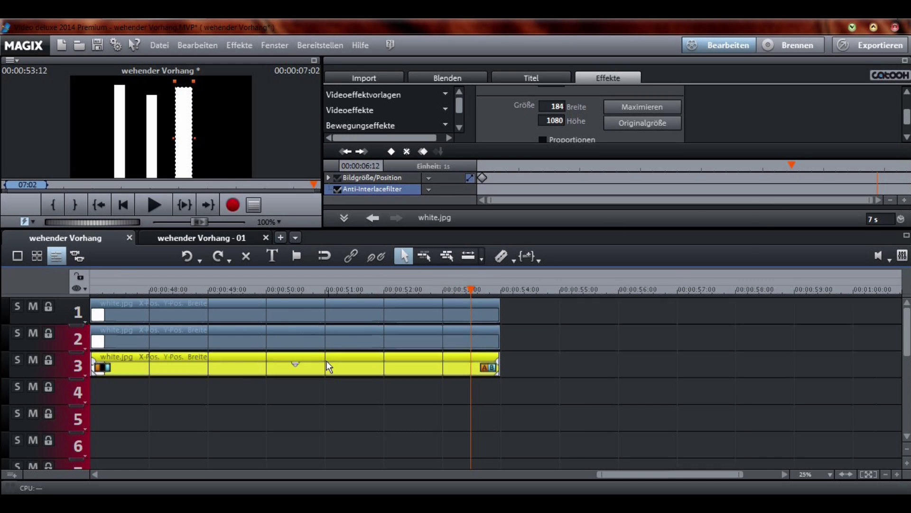
left_click(133, 289)
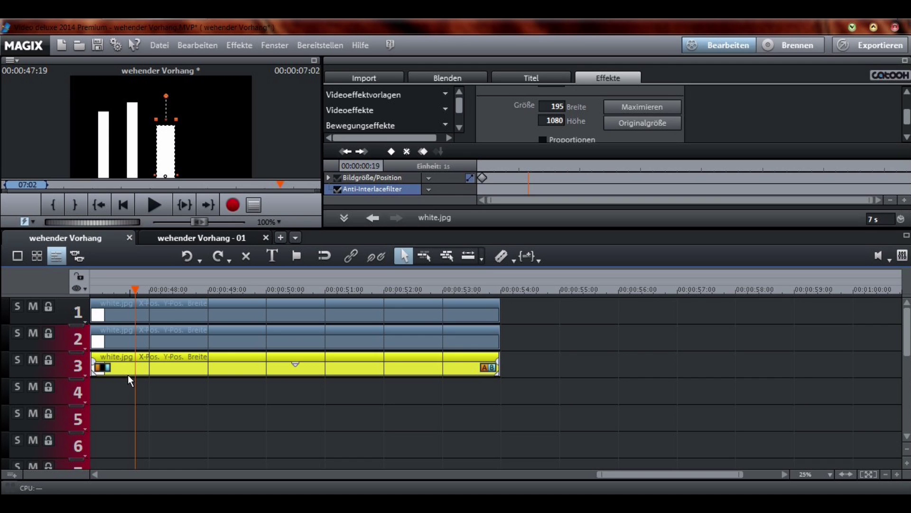
key("space")
key("space")
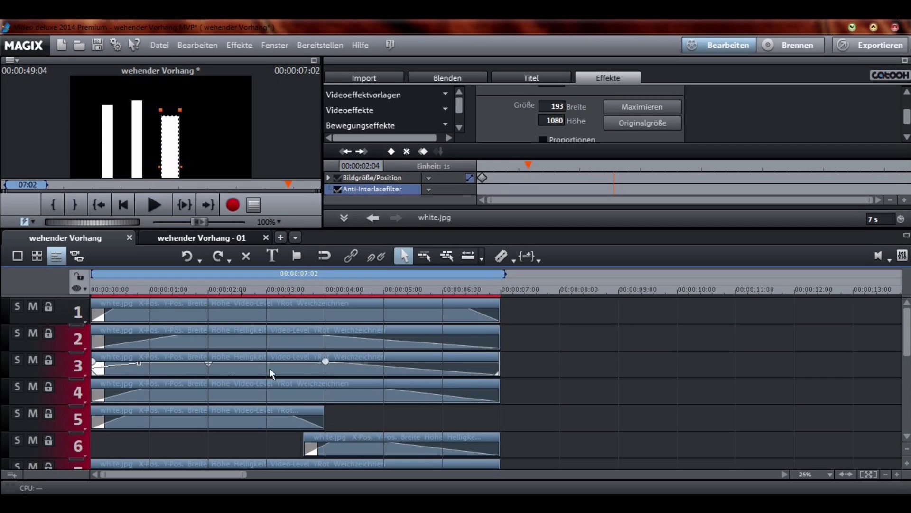
Examine the finished stack of duplicated bar clips in a maximised timeline and restore the normal layout.
left_click(356, 311)
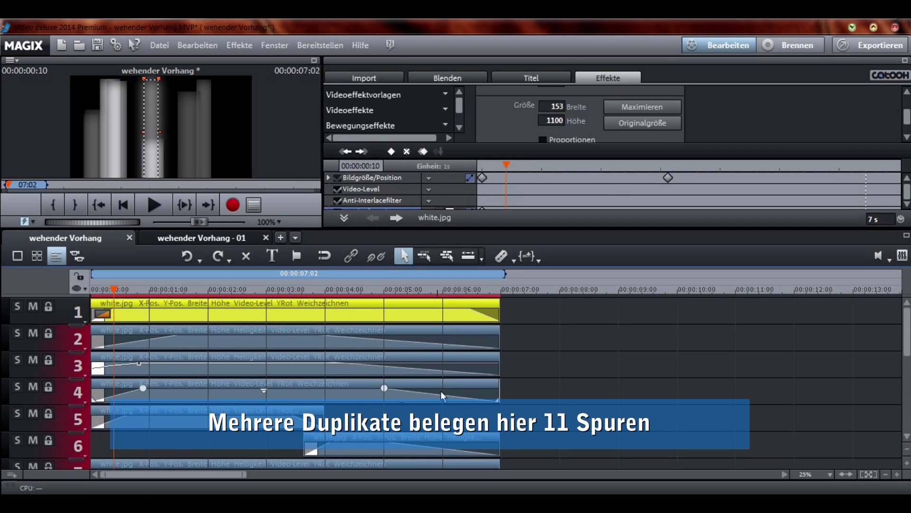
left_click(906, 235)
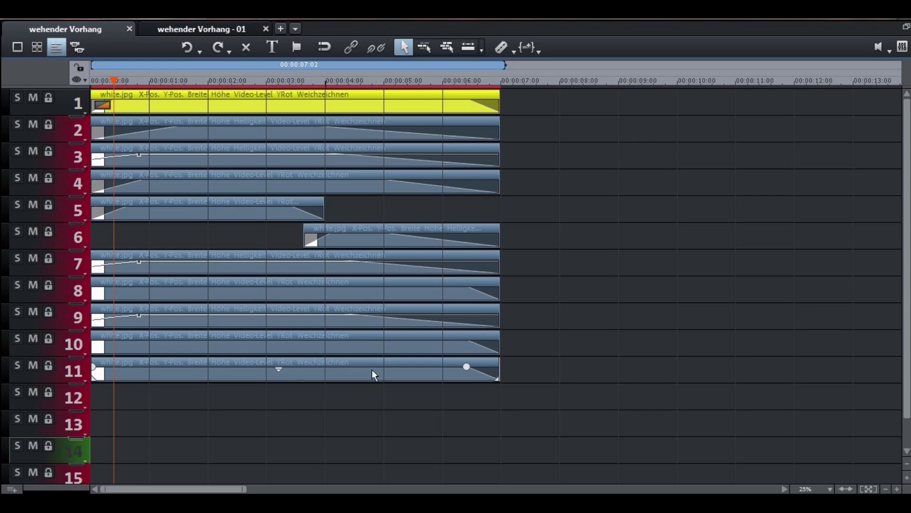
left_click(906, 27)
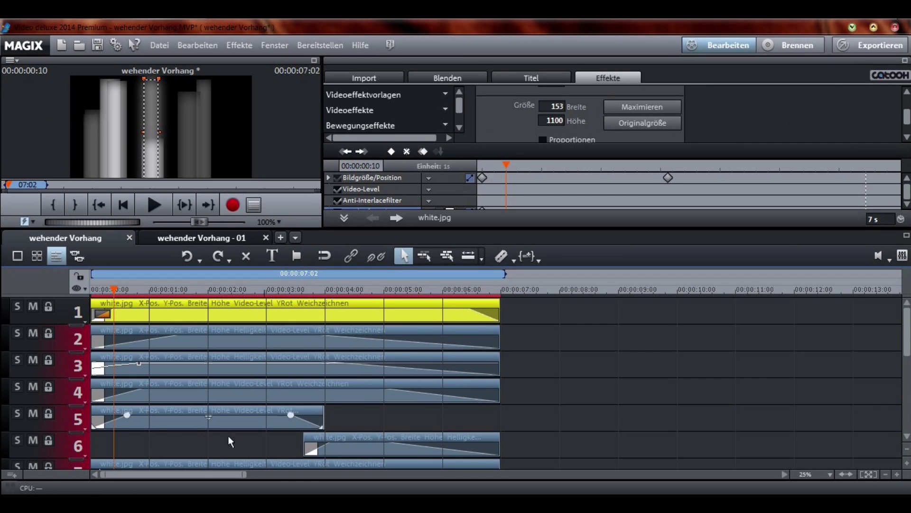
Solo tracks 1 to 4 one after another to inspect each bar on its own, turning each solo off again.
left_click(17, 306)
left_click(17, 307)
left_click(17, 333)
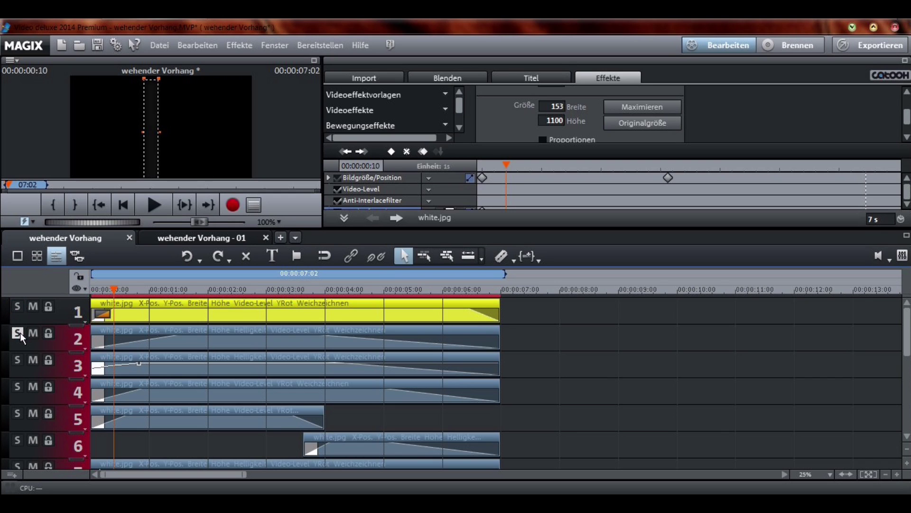
left_click(18, 333)
left_click(18, 360)
left_click(18, 360)
left_click(17, 387)
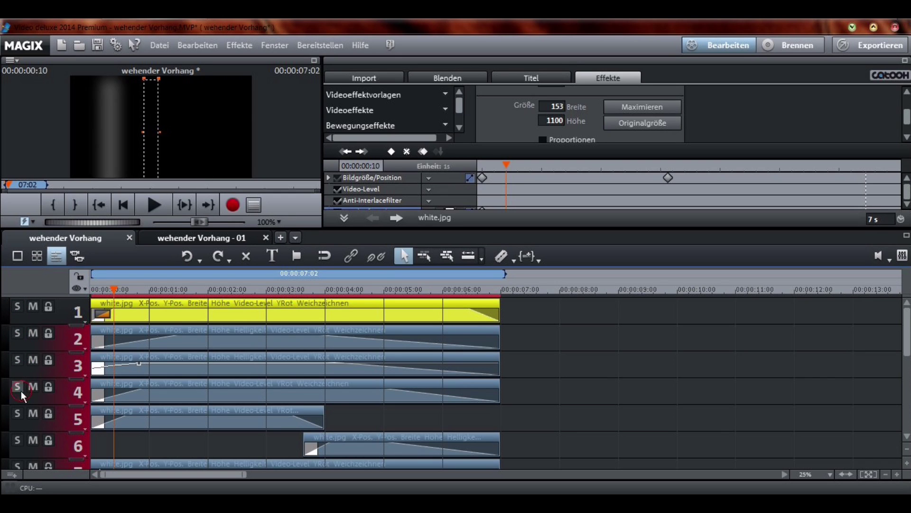
left_click(21, 391)
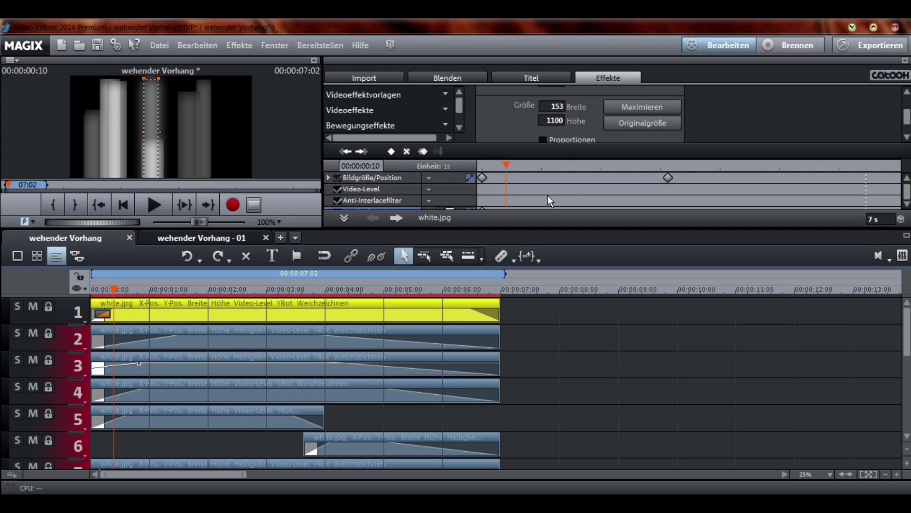
Open the Schärfe video effect of the track 5 clip and inspect its Künstlerische Unschärfe and Qualität settings.
left_click(237, 419)
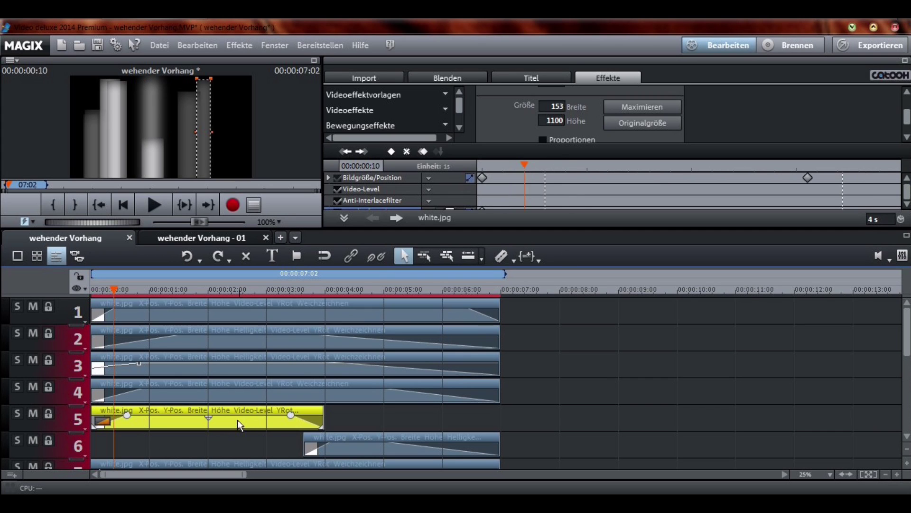
left_click_drag(459, 145, 459, 183)
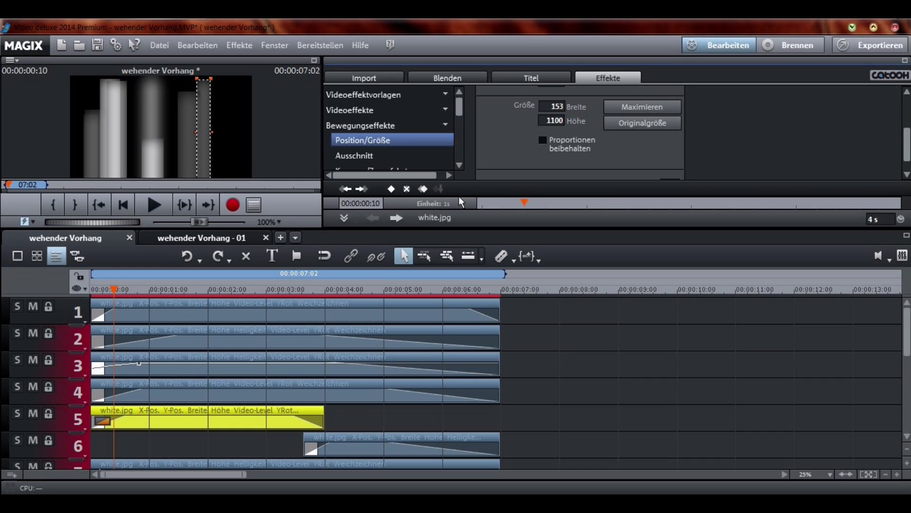
left_click(382, 112)
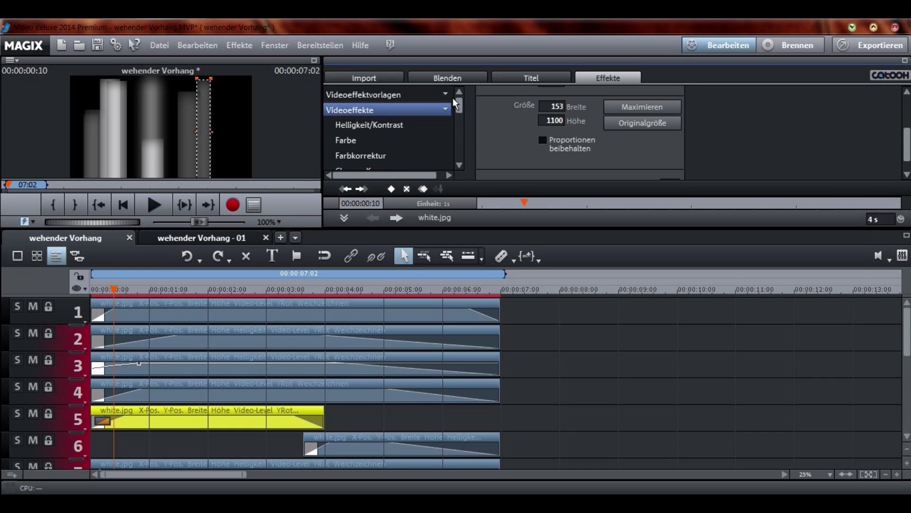
left_click_drag(461, 110, 461, 105)
scroll(457, 112, "down", 4)
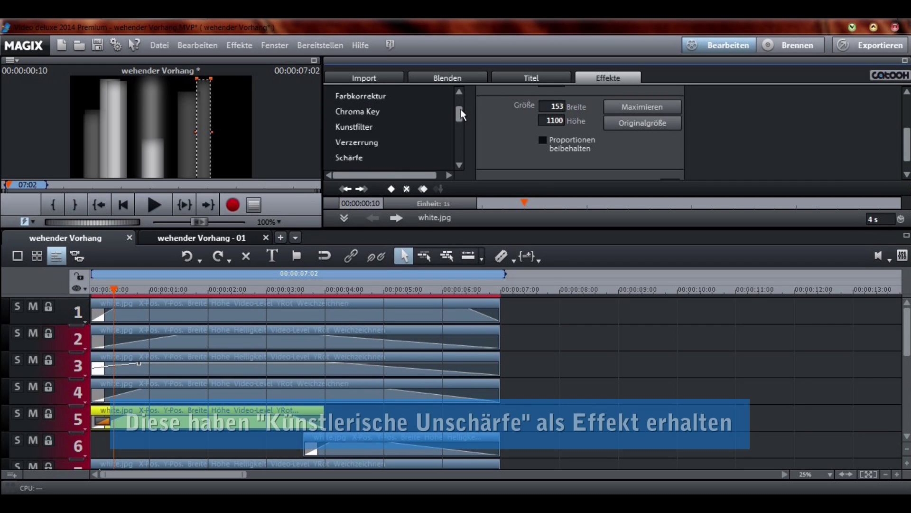
left_click(362, 123)
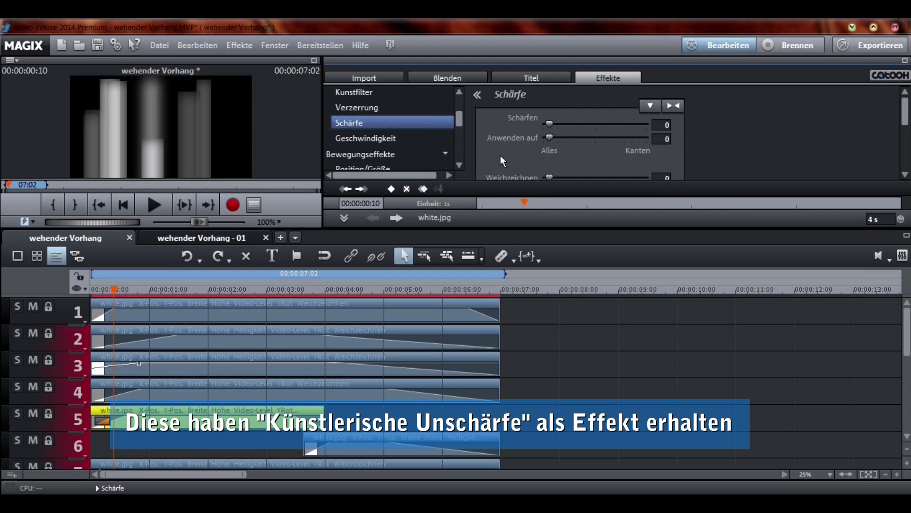
scroll(501, 153, "down", 3)
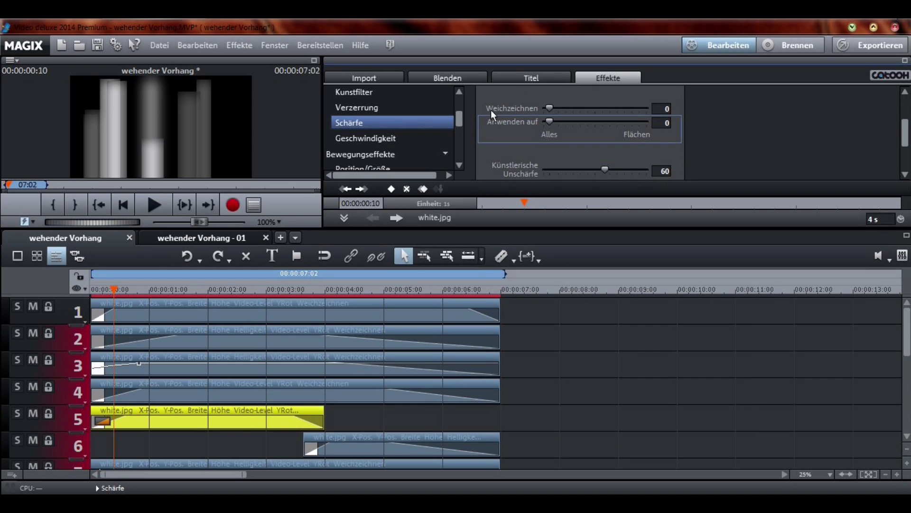
scroll(889, 140, "down", 2)
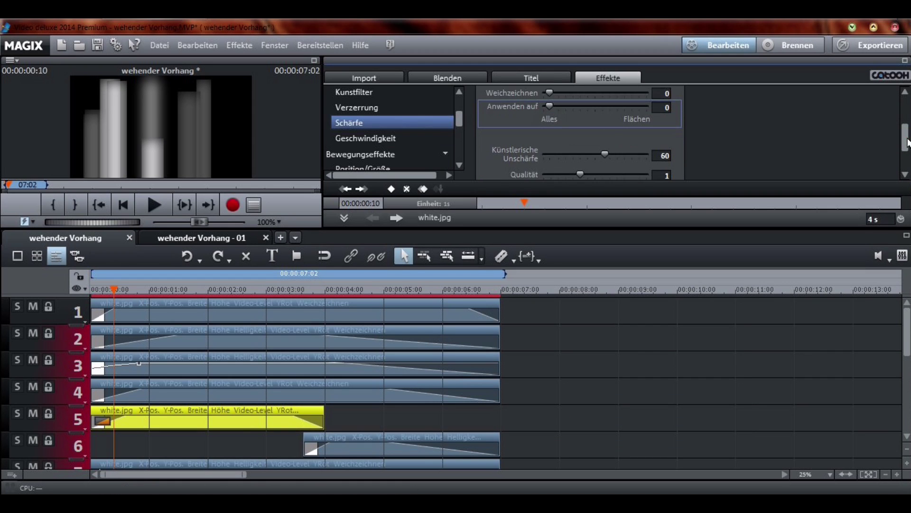
Enlarge the preview and effects area and expand the keyframe list to inspect the track 5 clip's Unschärfe Radius keyframes.
left_click_drag(474, 189, 471, 166)
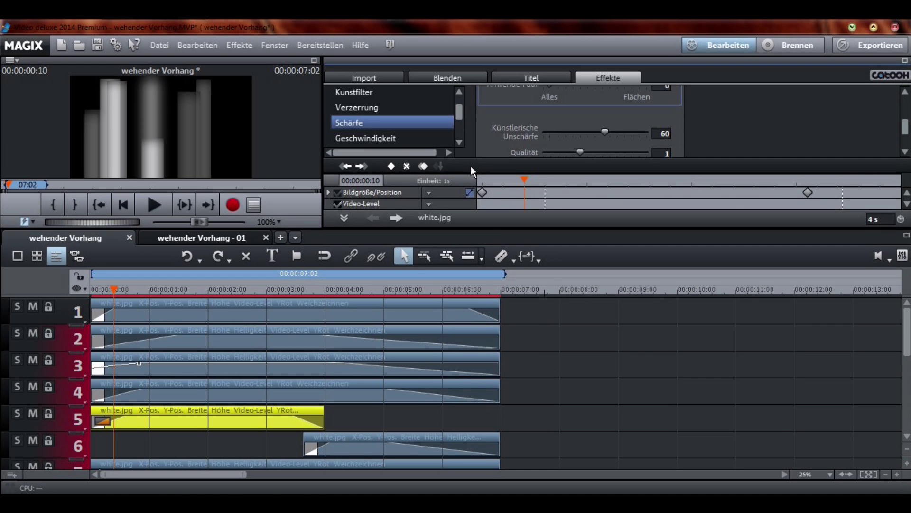
left_click_drag(372, 229, 377, 306)
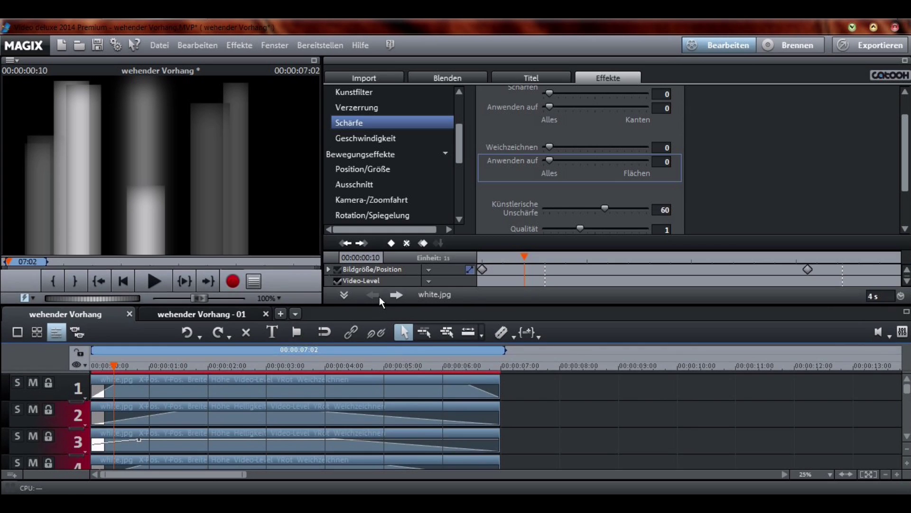
left_click_drag(455, 249, 463, 194)
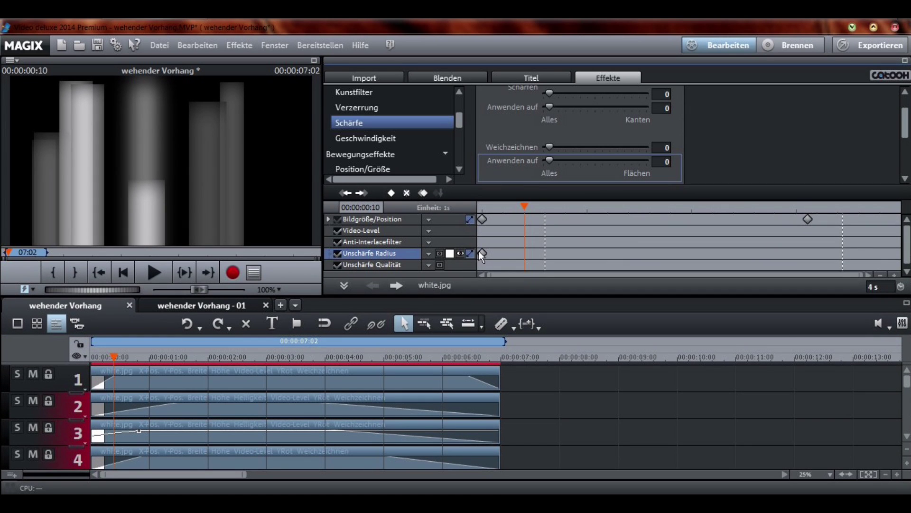
Inspect the Unschärfe Radius settings of the track 5 and track 2 clips, and play track 2 on its own before turning its solo off.
left_click(480, 252)
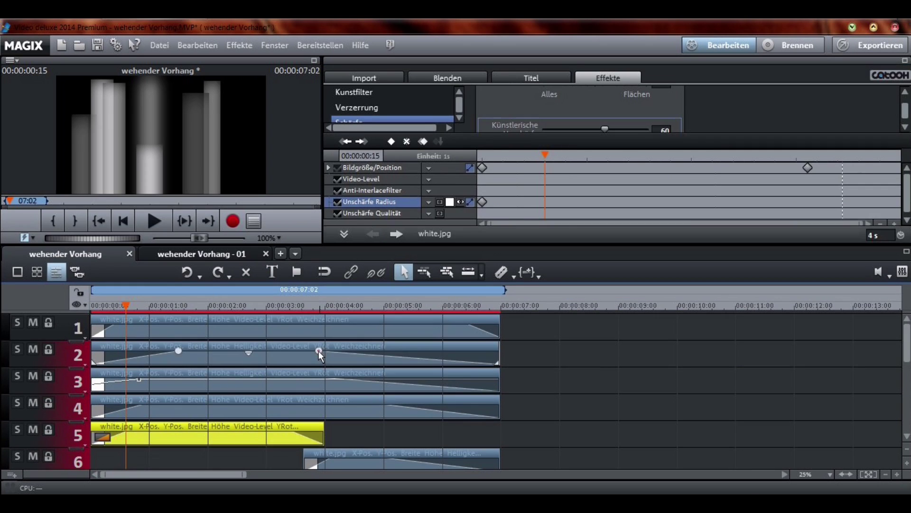
left_click(318, 351)
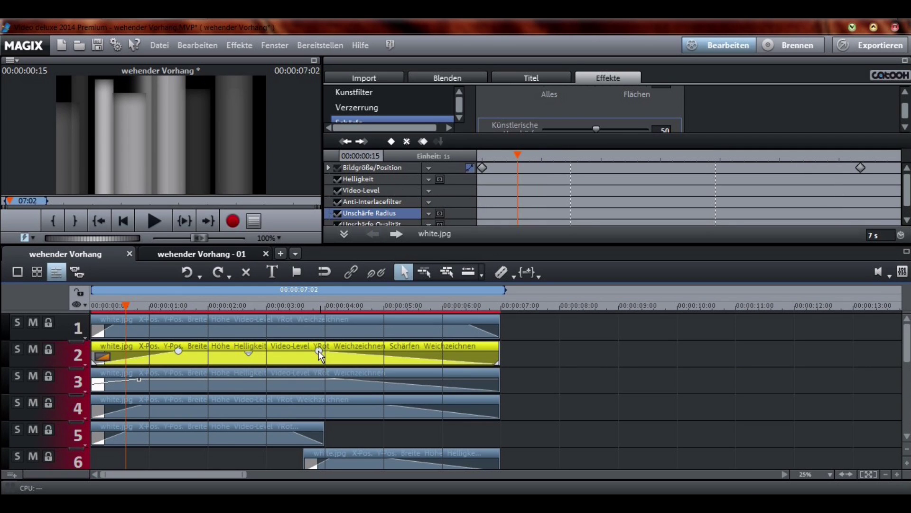
left_click(19, 348)
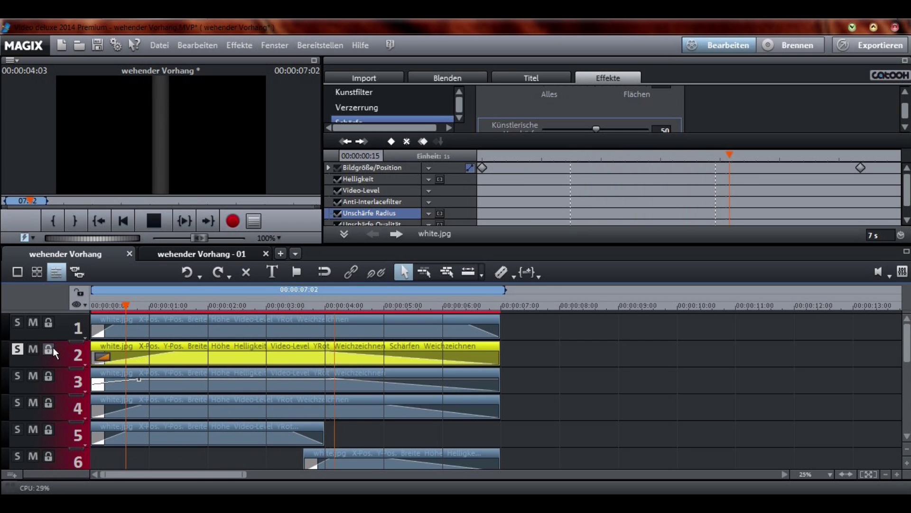
left_click(17, 349)
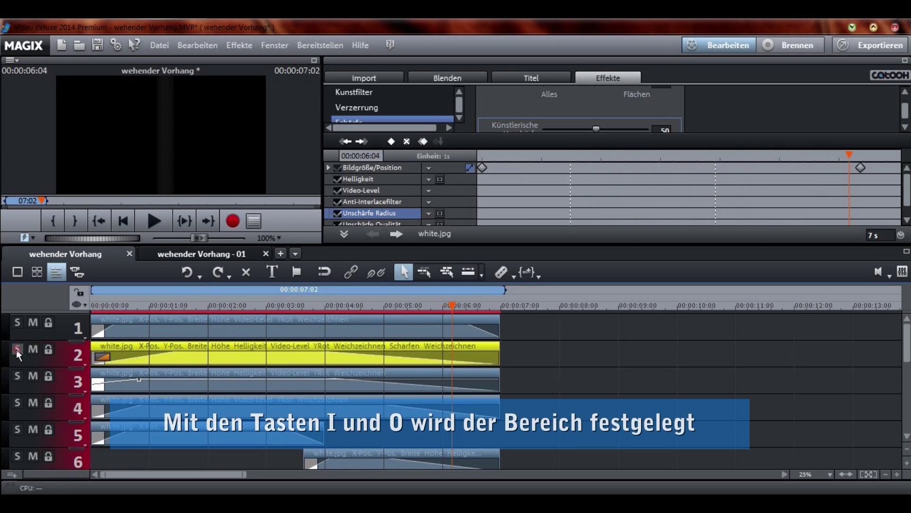
Inspect the track 4 clip's blur settings, enlarge the timeline area and deselect the clip.
left_click(174, 408)
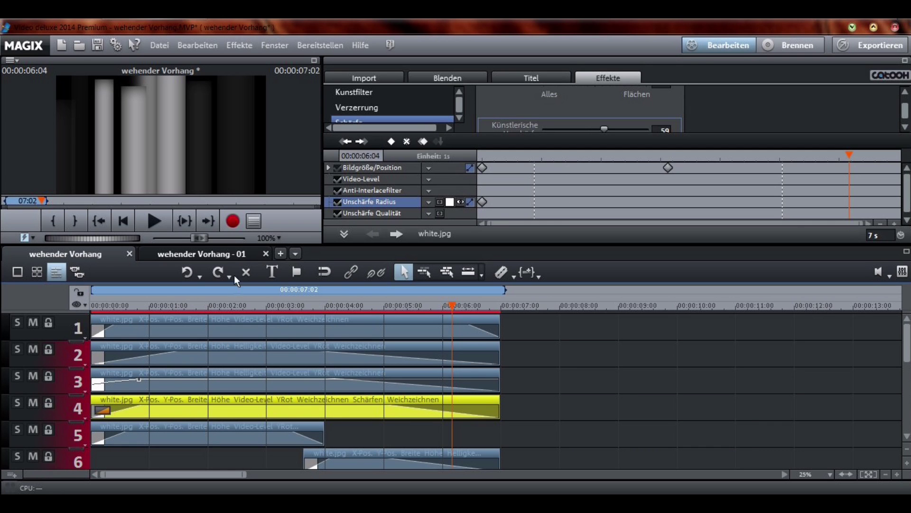
left_click_drag(319, 245, 319, 222)
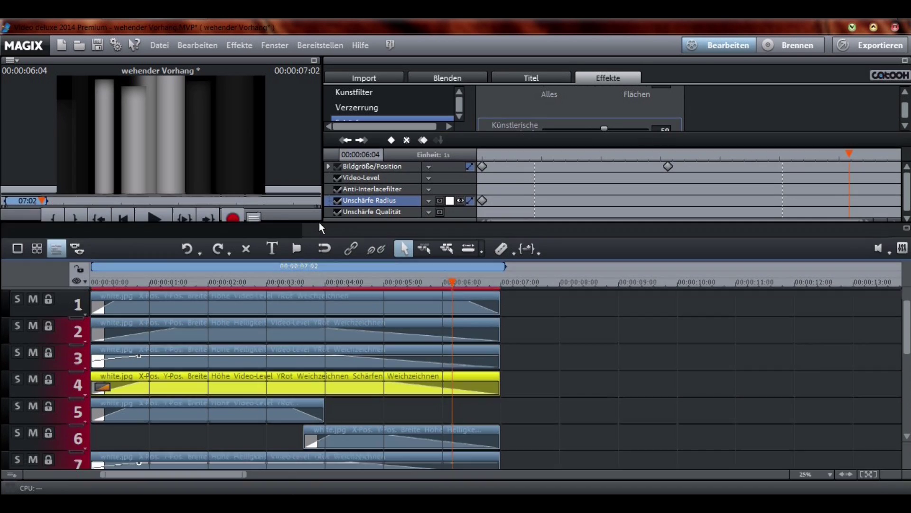
left_click(173, 435)
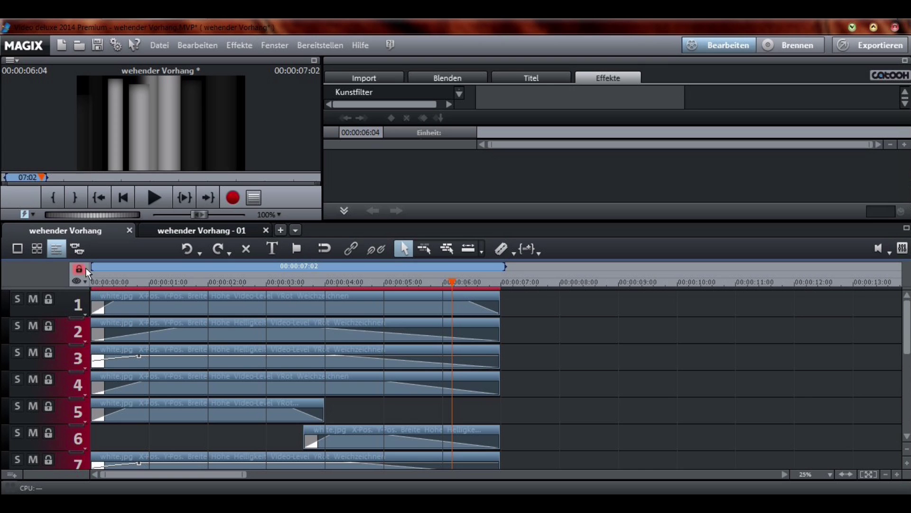
Mark the range from the start of the film to 00:00:07:00 as the area for export.
left_click(92, 281)
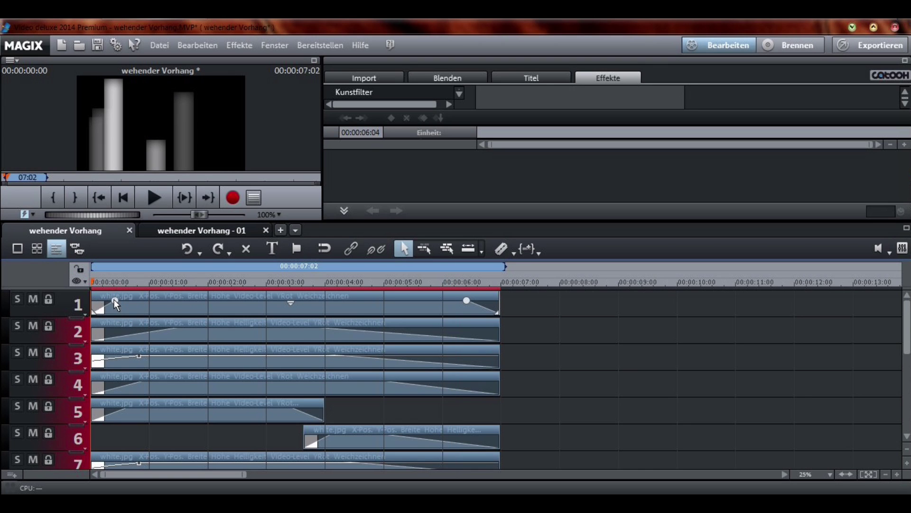
left_click(212, 303)
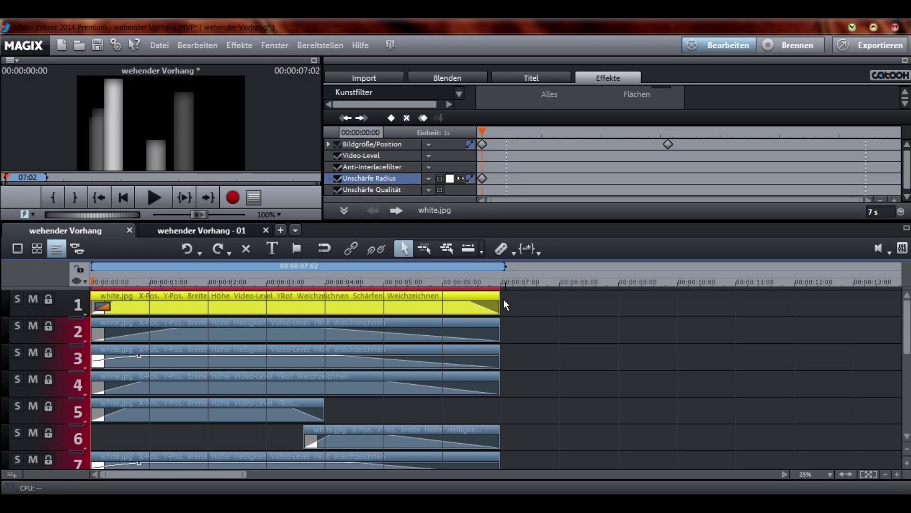
scroll(504, 304, "down", 4)
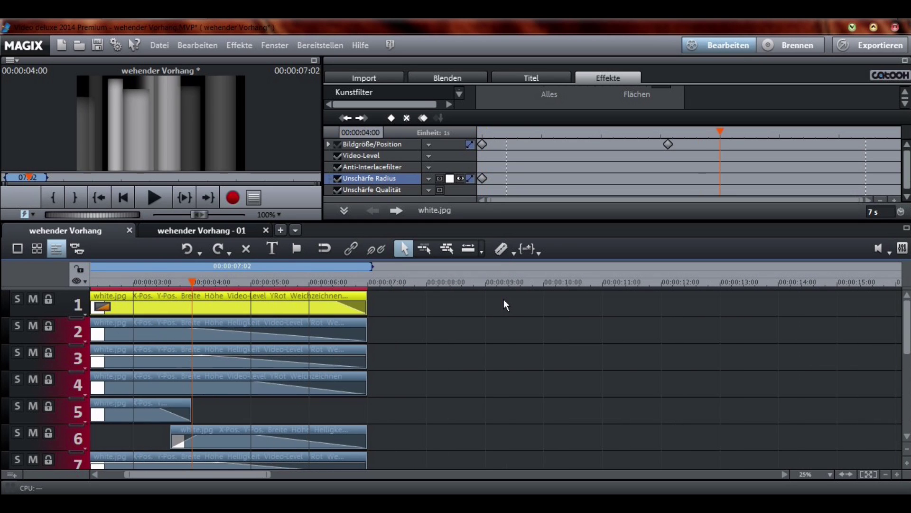
scroll(504, 300, "down", 5)
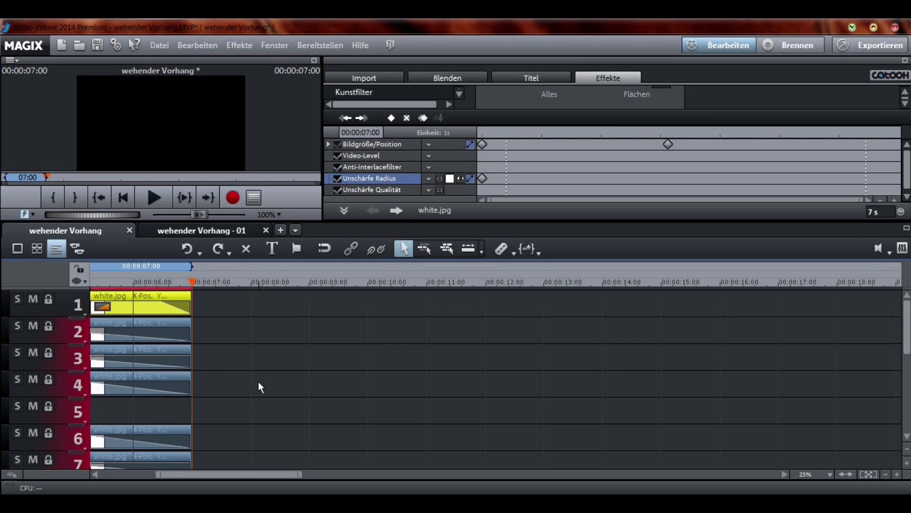
left_click_drag(227, 476, 149, 474)
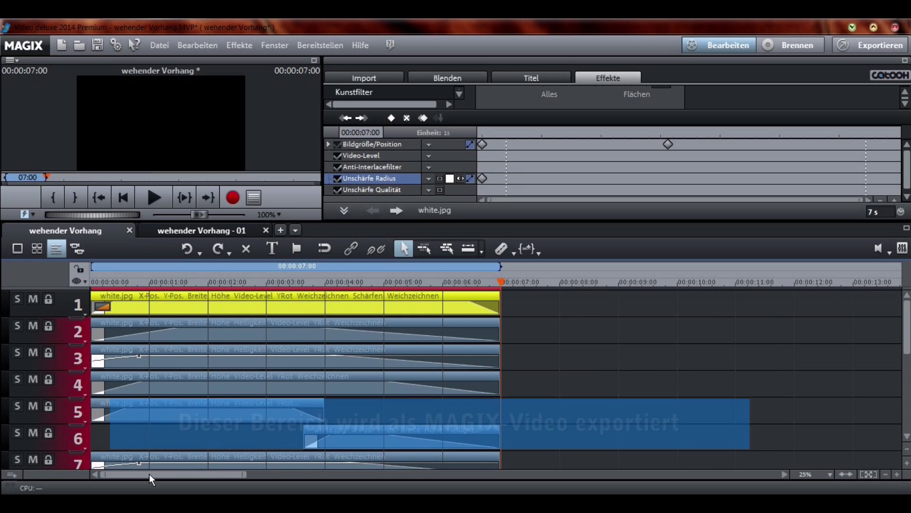
Start a MAGIX Video export of only the marked range, with Medien set to Video.
left_click(153, 44)
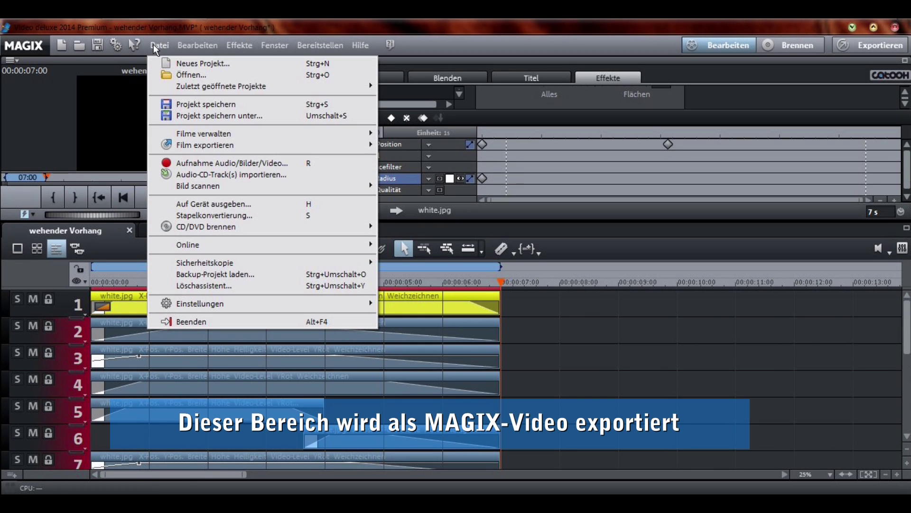
mouse_move(207, 145)
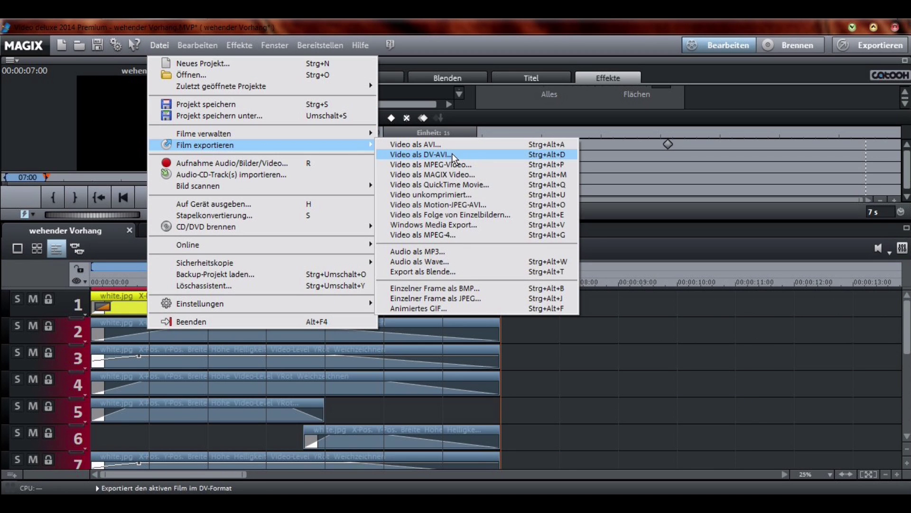
left_click(459, 179)
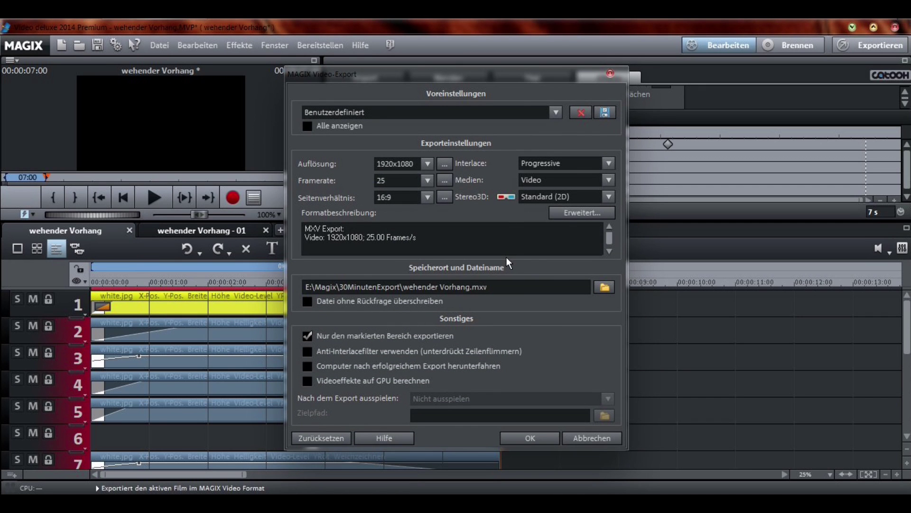
left_click(593, 181)
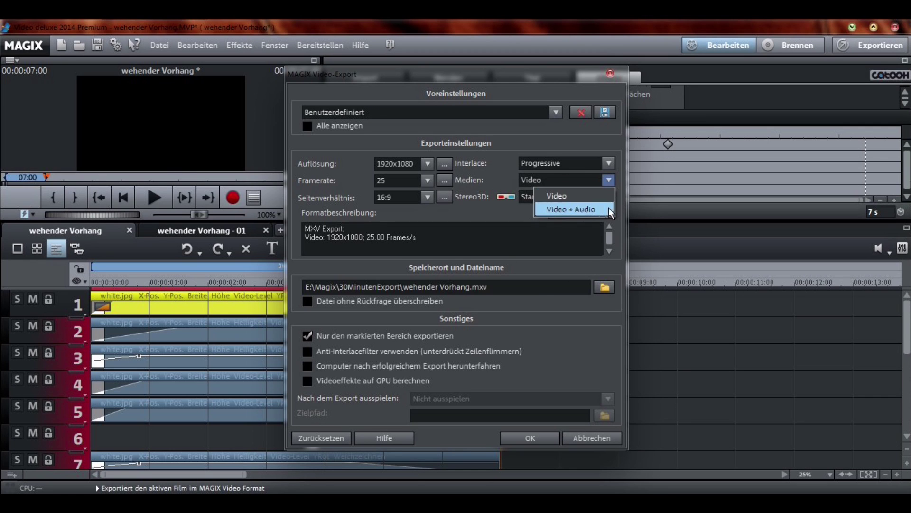
left_click(580, 195)
left_click(565, 180)
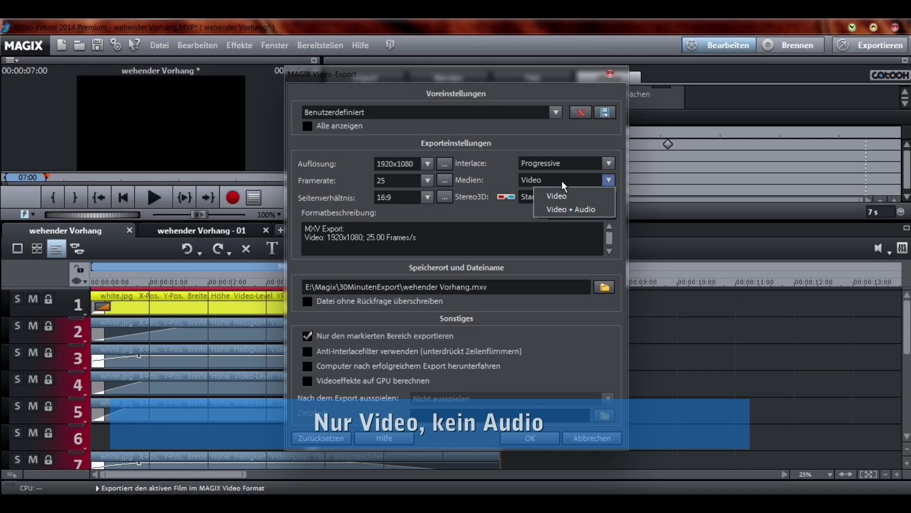
left_click(522, 342)
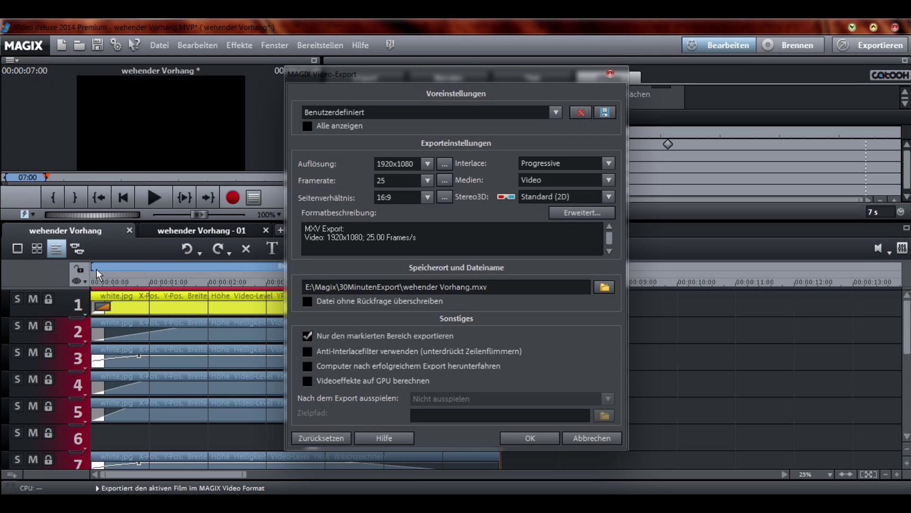
Name the export file wehender Vorhang_TUT.mxv and run the export.
left_click_drag(380, 81, 350, 84)
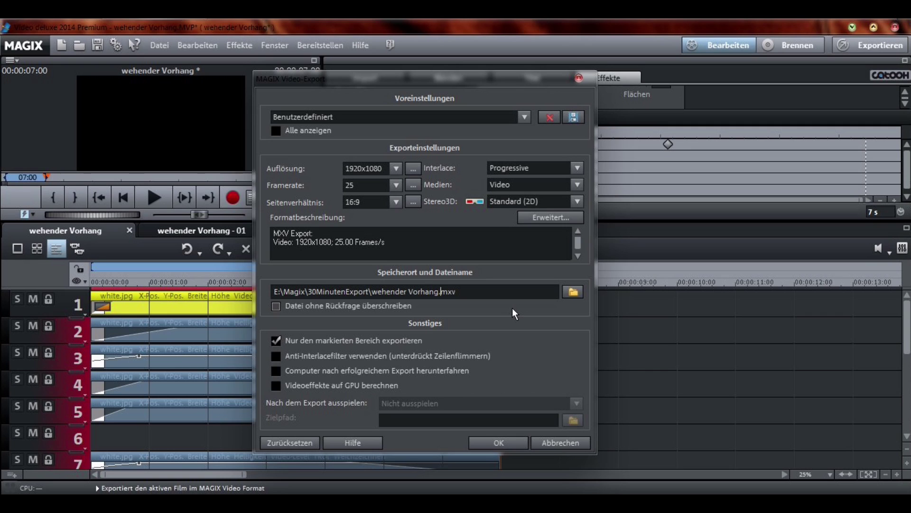
type("_TUT")
left_click(497, 443)
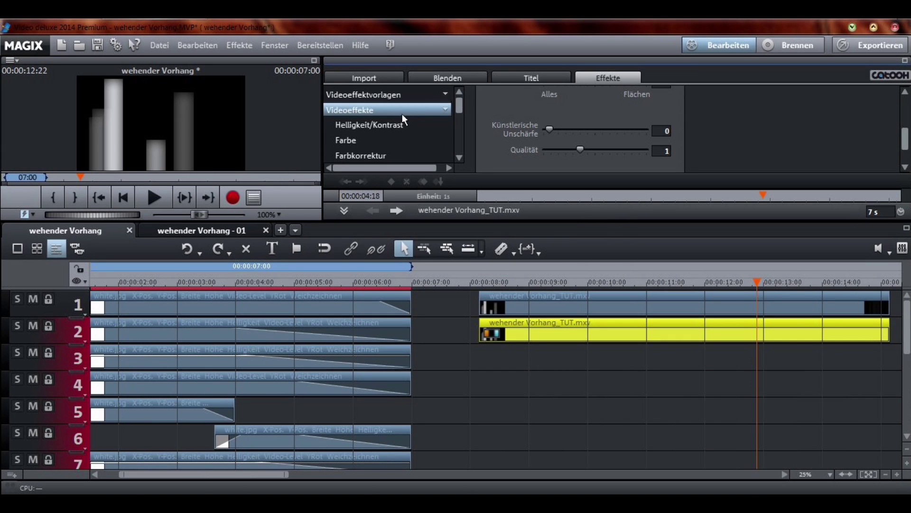
Mirror the wehender Vorhang_TUT.mxv clip on track 2 horizontally and play it from its beginning to check the result.
left_click(397, 112)
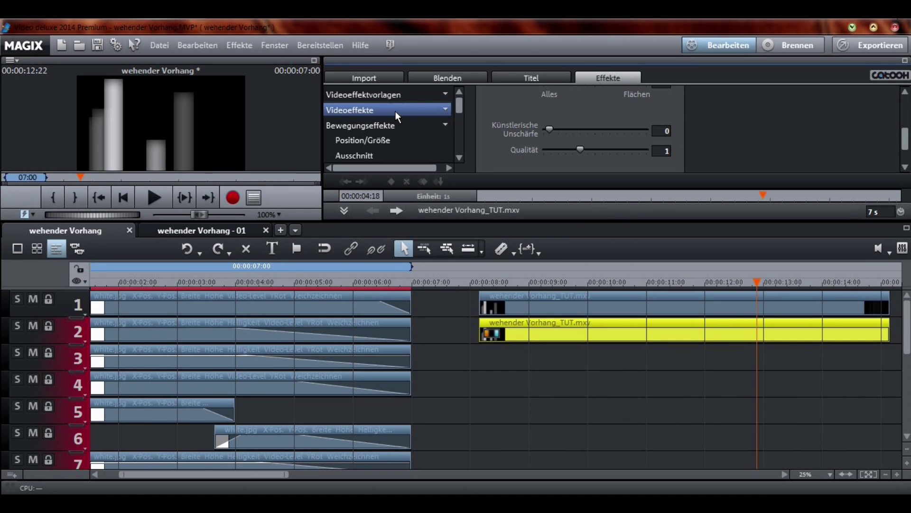
left_click(395, 139)
left_click_drag(461, 110, 462, 117)
left_click(416, 144)
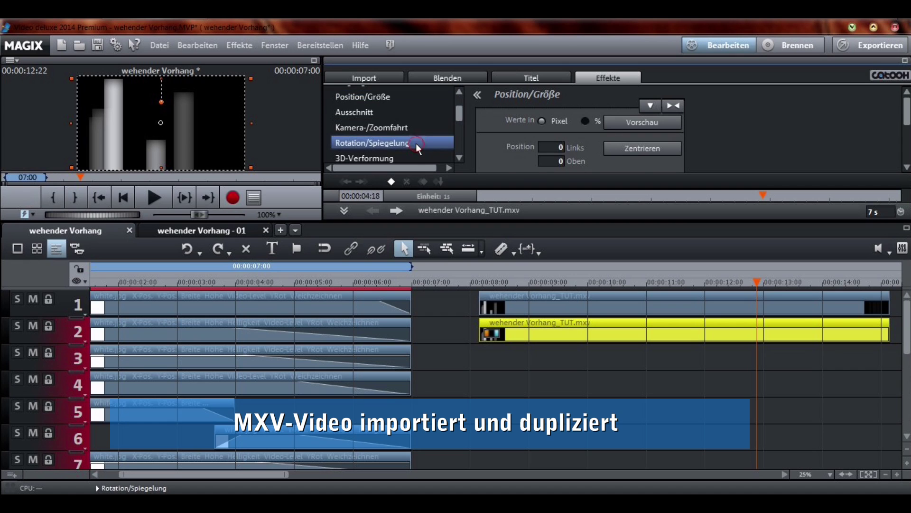
scroll(483, 100, "down", 2)
scroll(484, 104, "down", 2)
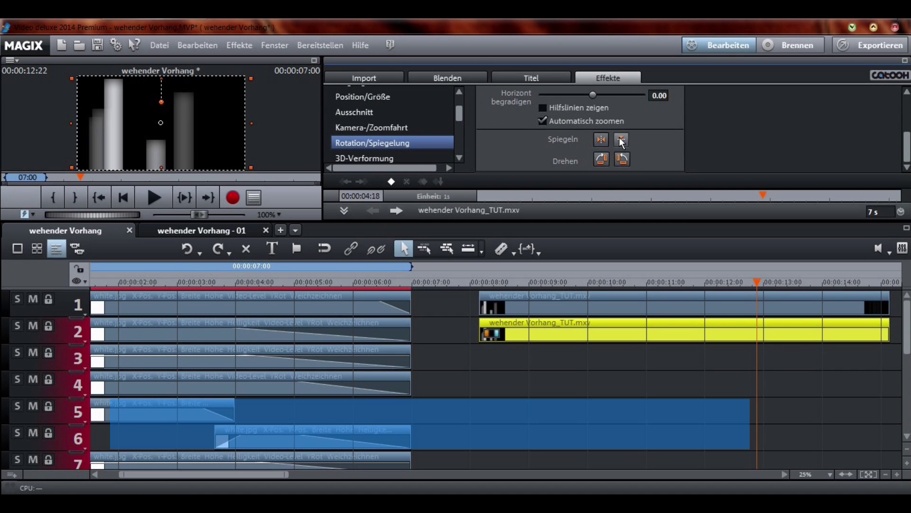
left_click(601, 141)
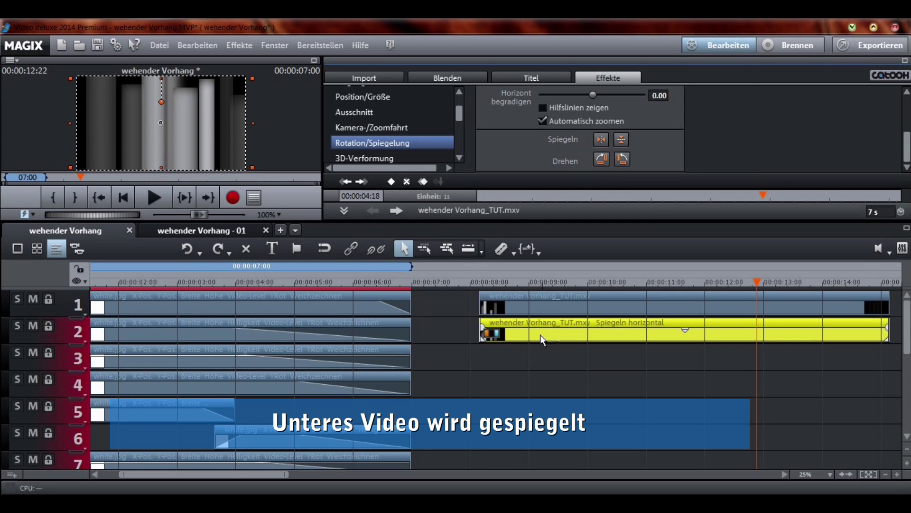
left_click(494, 282)
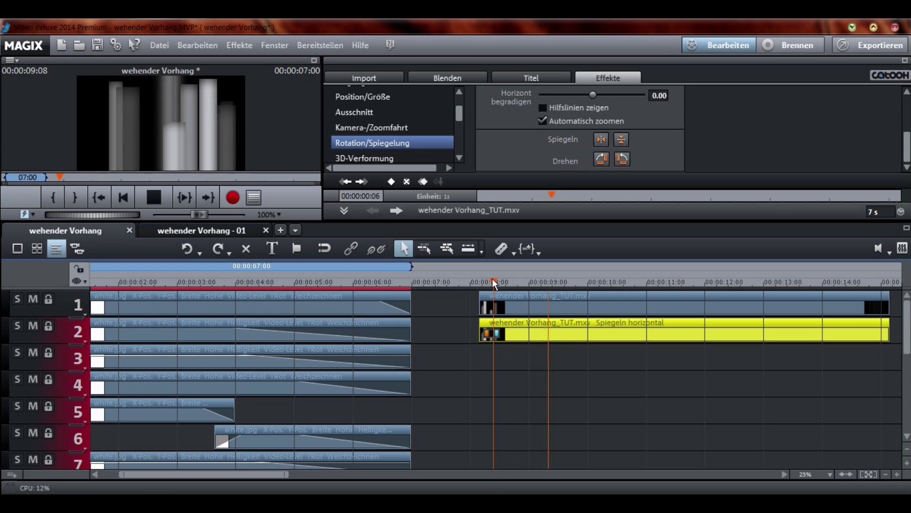
key("space")
Apply the Chroma Key effect in Mix mode to the track 2 clip and play the blended curtain.
left_click_drag(460, 116, 459, 115)
left_click(446, 105)
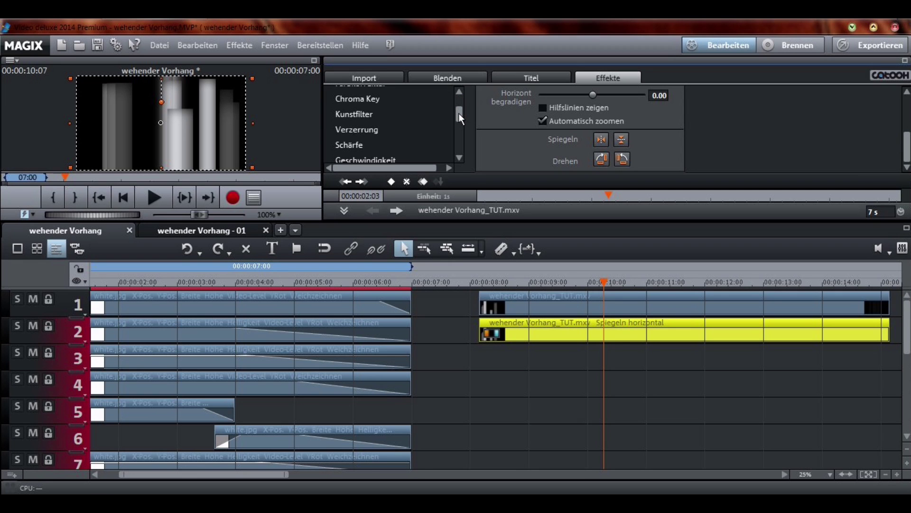
left_click(421, 100)
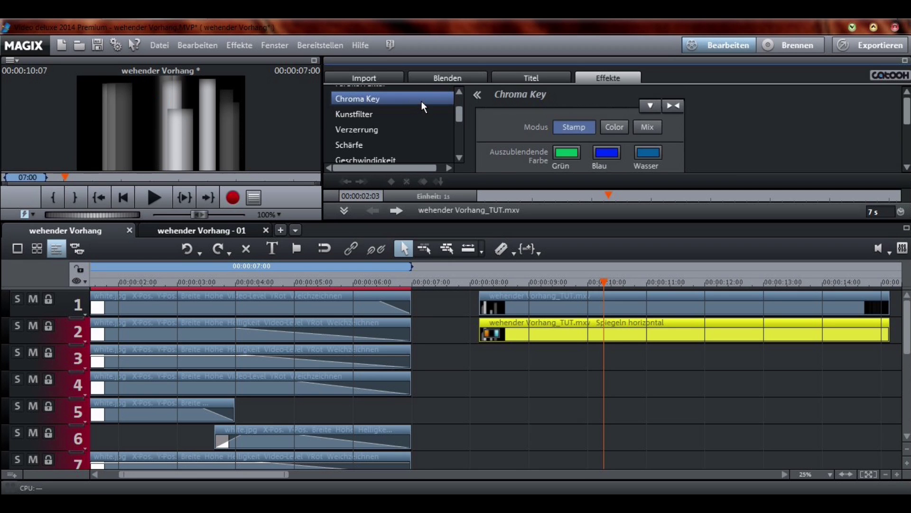
left_click(650, 114)
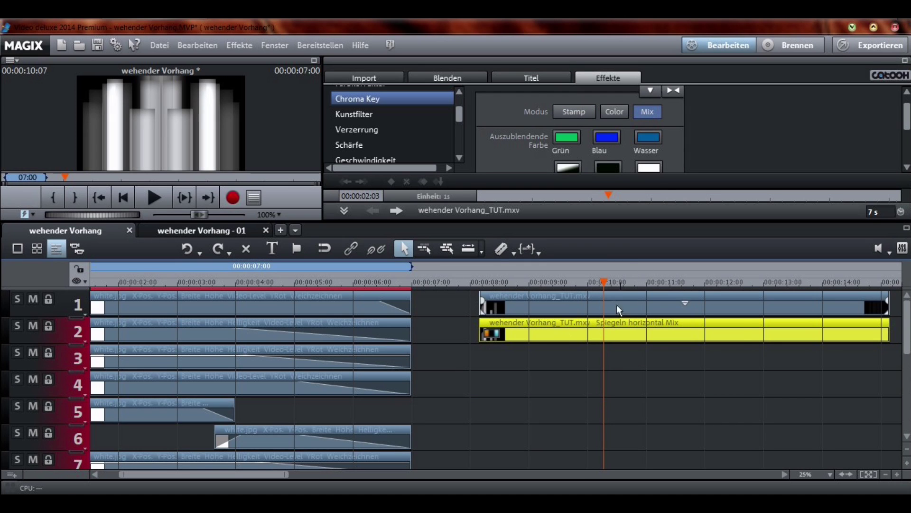
key("space")
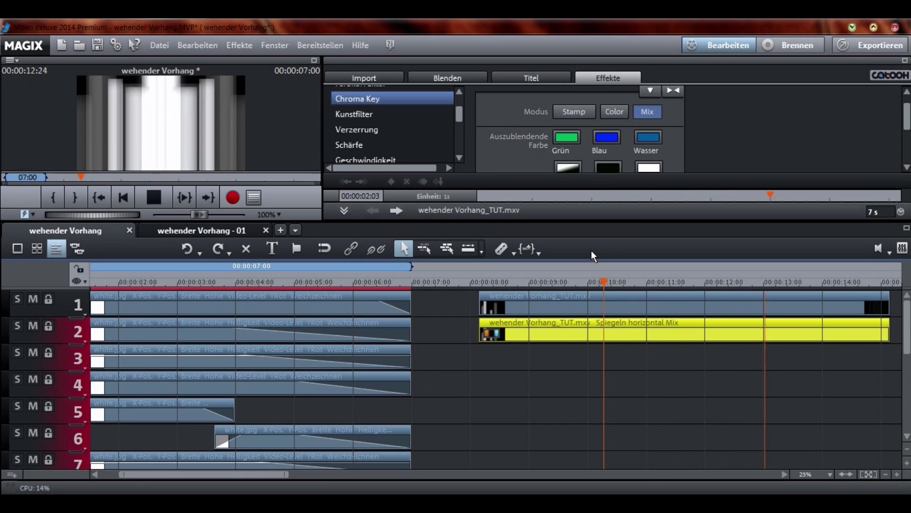
key("space")
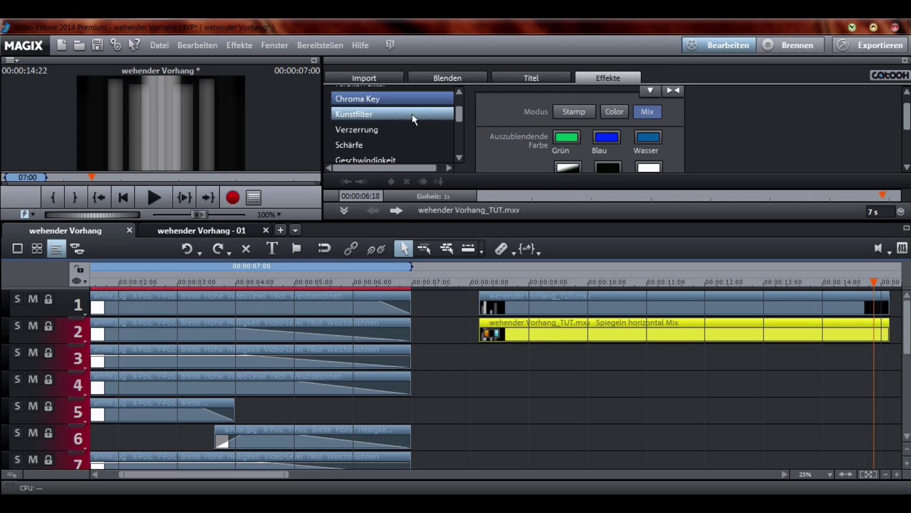
Enlarge the track 2 clip proportionally to about 2488 x 1399 pixels and shift it slightly off-centre, about -106 pixels from the top edge.
mouse_move(460, 115)
left_mouse_down()
mouse_move(460, 130)
mouse_move(460, 121)
left_mouse_up()
left_click(403, 137)
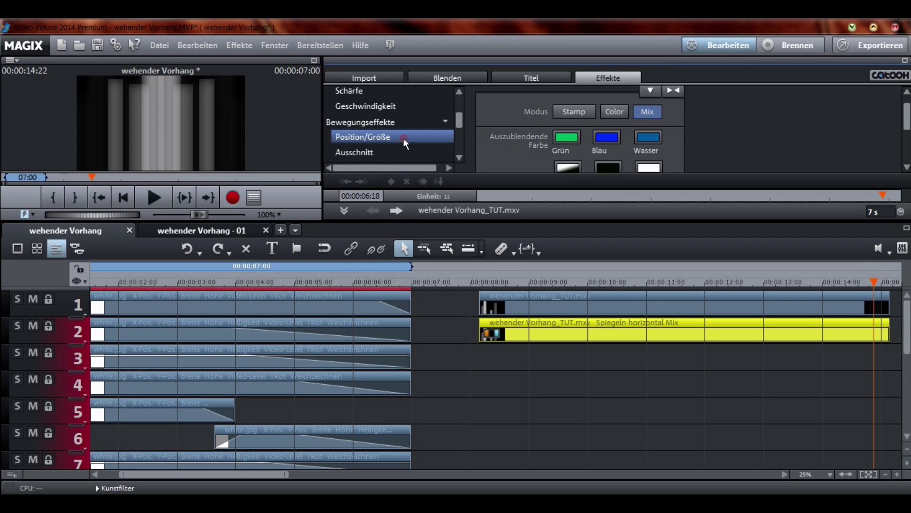
scroll(509, 105, "down", 1)
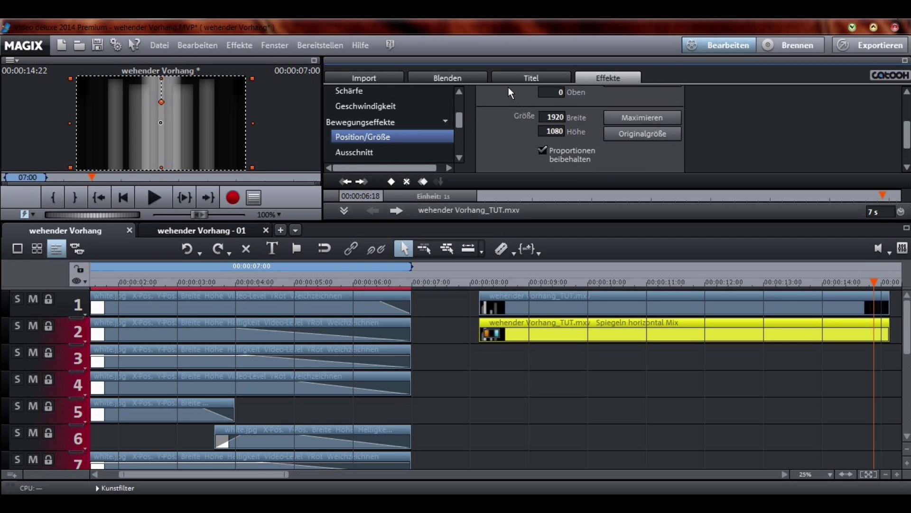
left_click_drag(162, 168, 174, 199)
left_click_drag(207, 144, 222, 135)
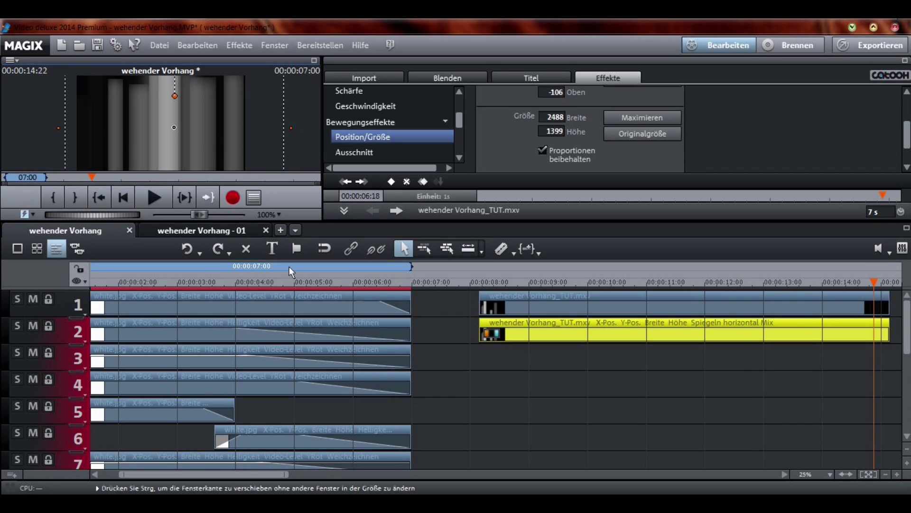
Play the two overlaid curtain videos from near their start, stop, and reselect the track 2 clip.
left_click(506, 295)
left_click(490, 282)
key("space")
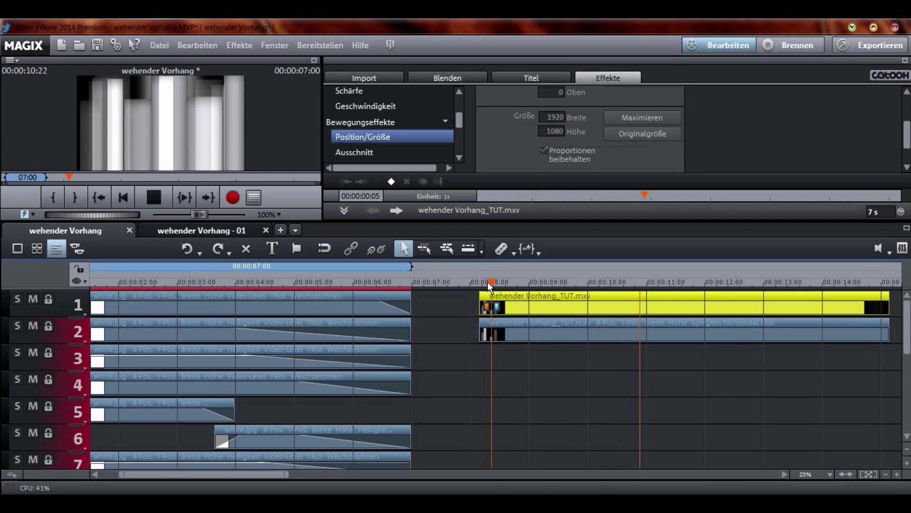
key("space")
left_click(522, 333)
left_click(523, 332)
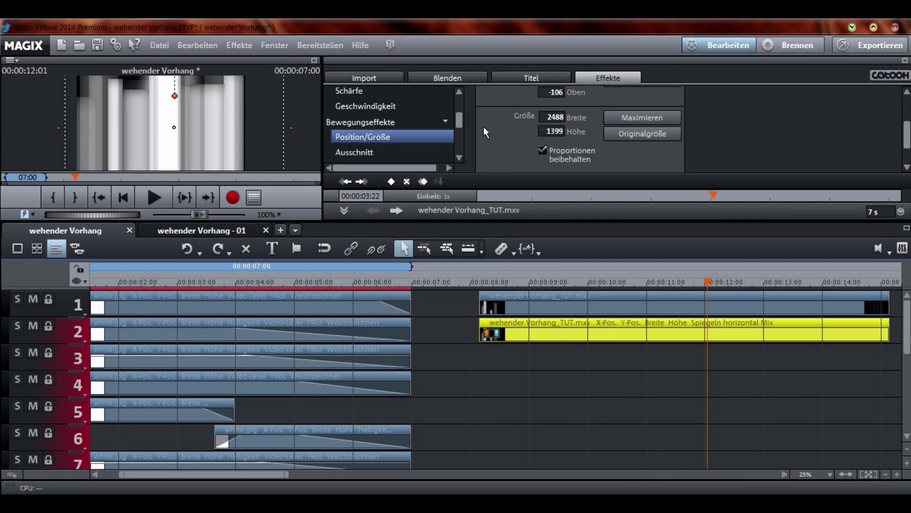
Set the artistic blur (Künstlerische Unschärfe) of the track 2 wehender Vorhang_TUT.mxv clip to 35.
left_click_drag(459, 118, 460, 112)
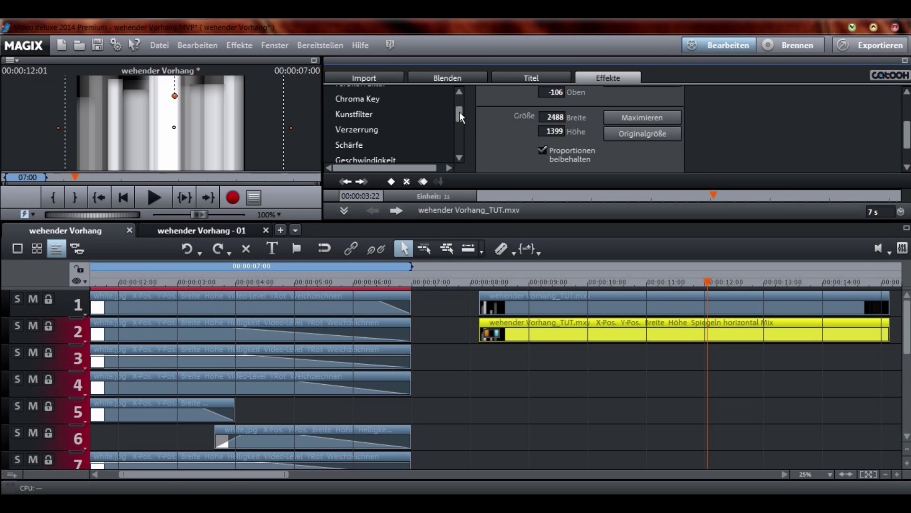
left_click(383, 141)
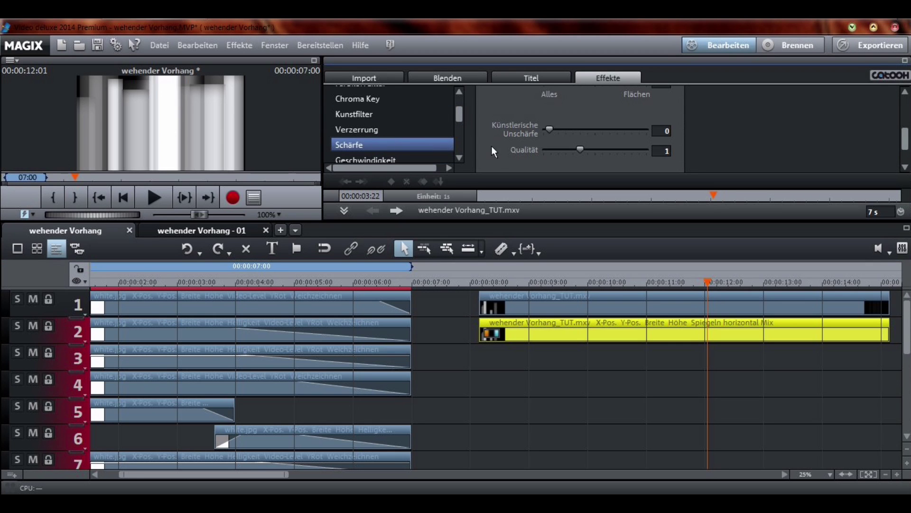
left_click_drag(547, 129, 583, 127)
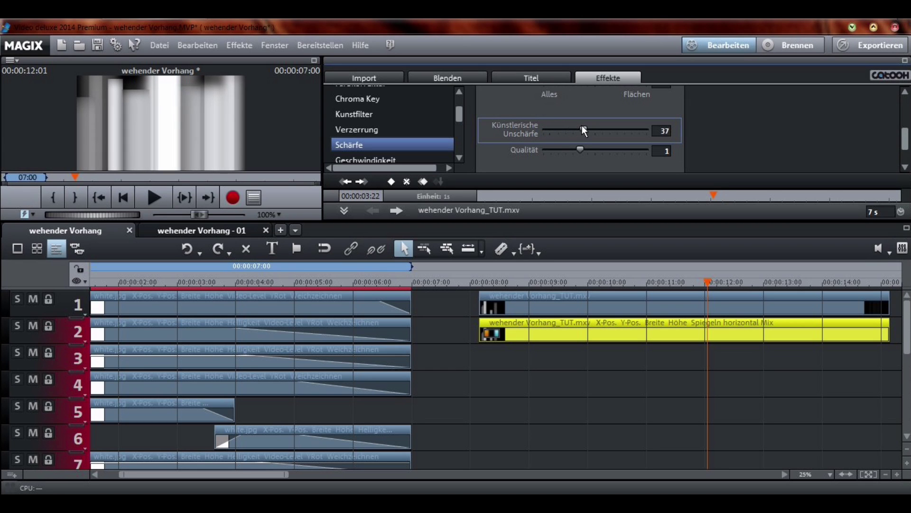
Set the artistic blur of the track 1 curtain clip to 22 and play the blurred overlay from near its start.
left_click(556, 297)
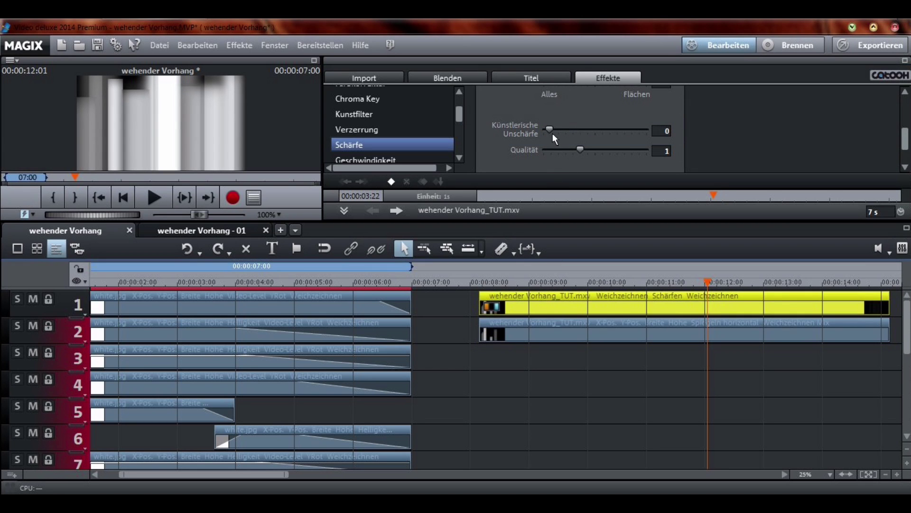
left_click_drag(551, 132, 572, 132)
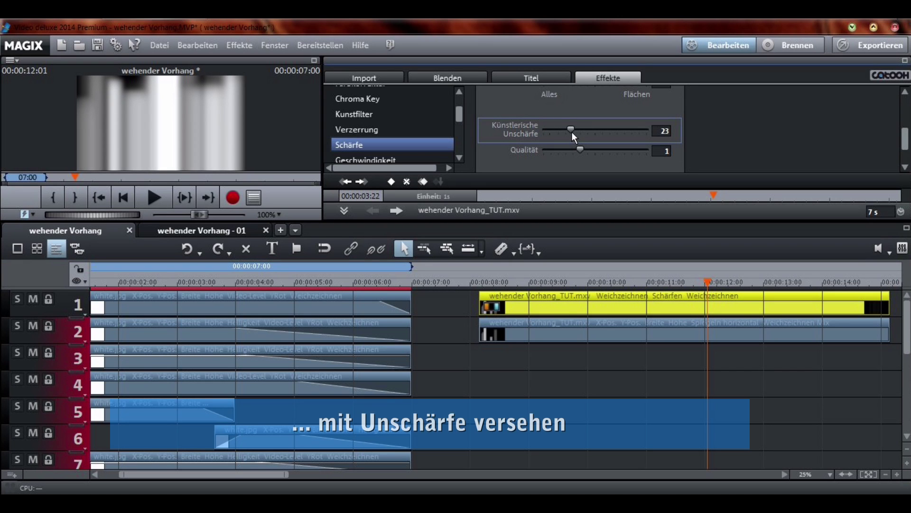
left_click(493, 279)
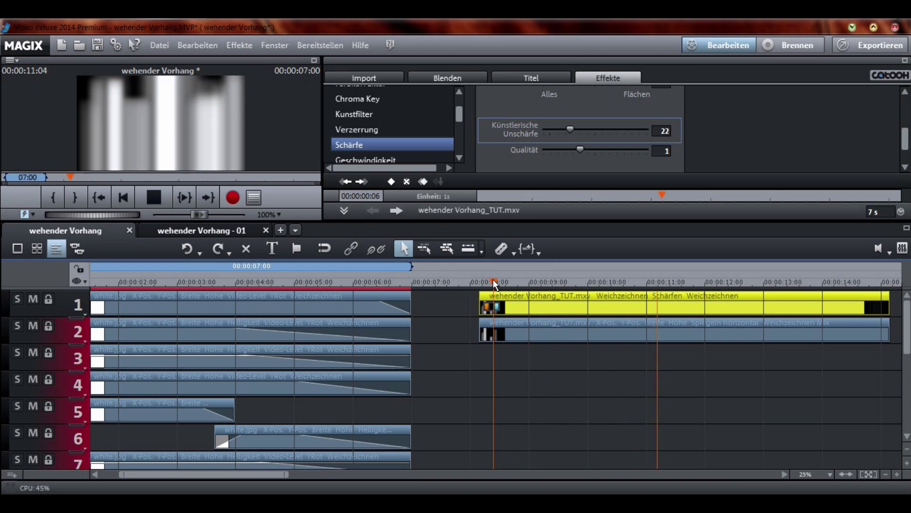
key("space")
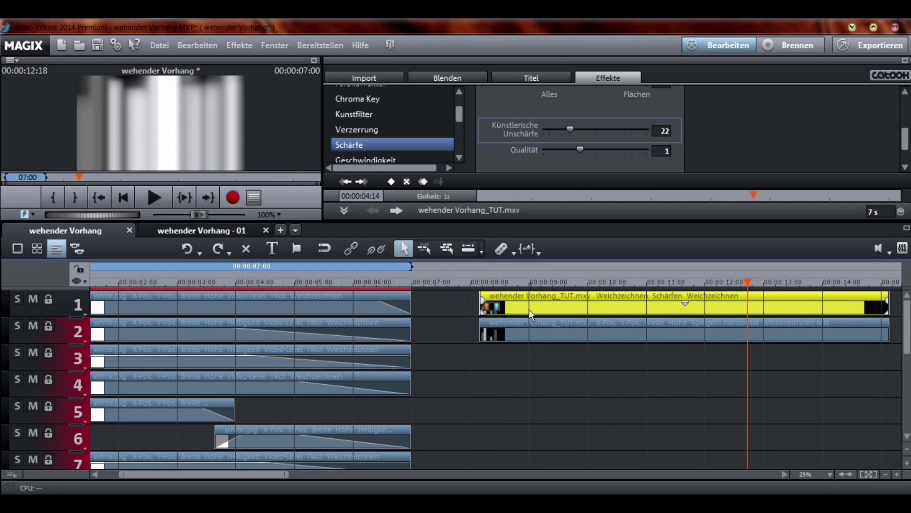
left_click(529, 332)
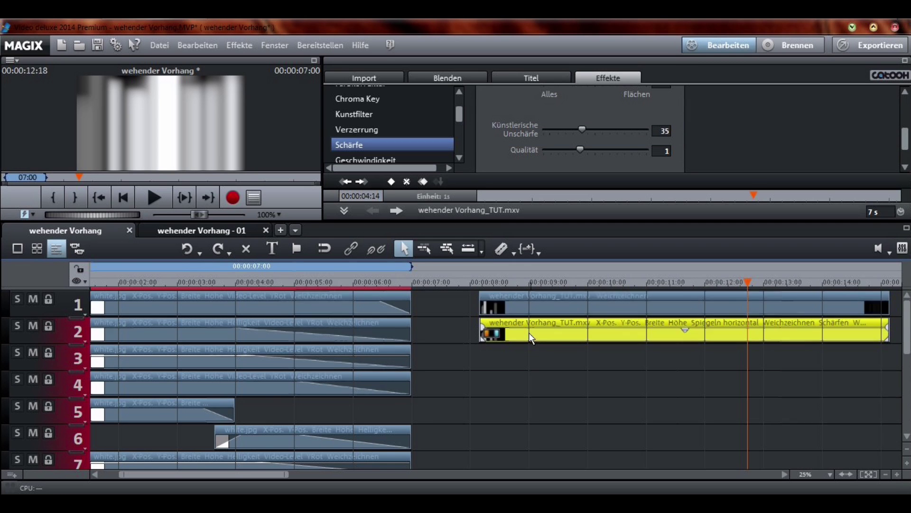
Copy the kreis_wehenderVorhang.png clip from track 2 of the finished arrangement to the free area of track 1 at about 00:00:15:15.
scroll(529, 332, "down", 1)
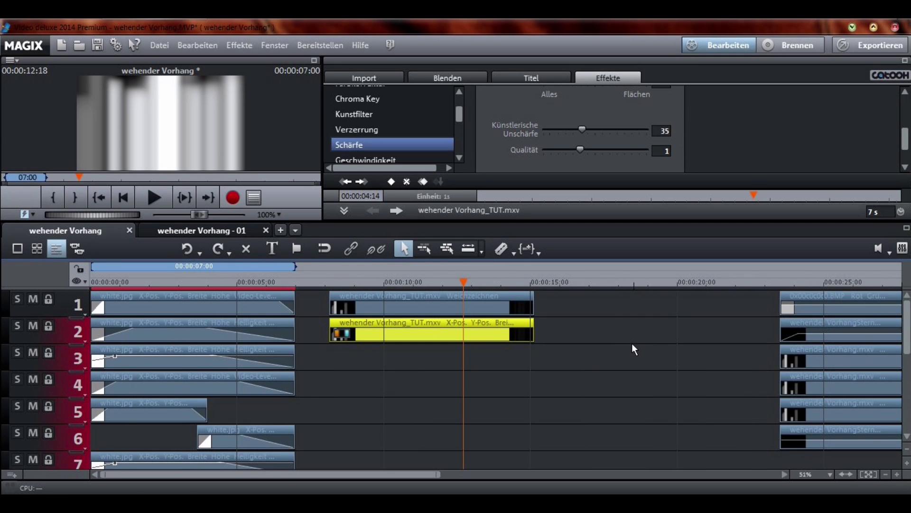
scroll(610, 343, "right", 5)
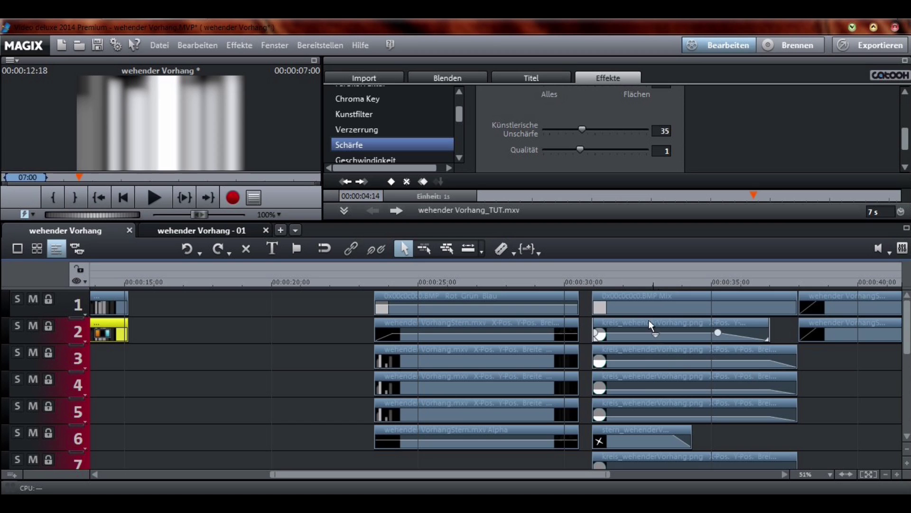
left_click(633, 333)
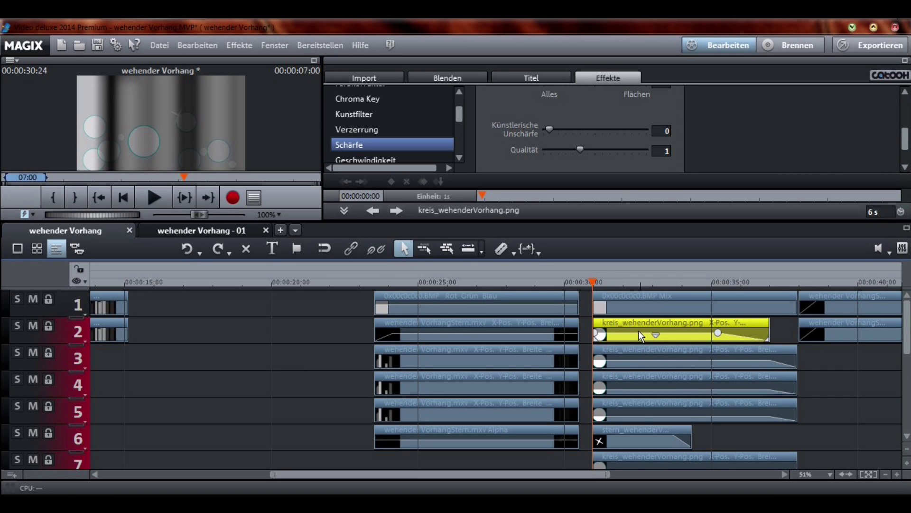
left_click_drag(639, 323, 197, 300)
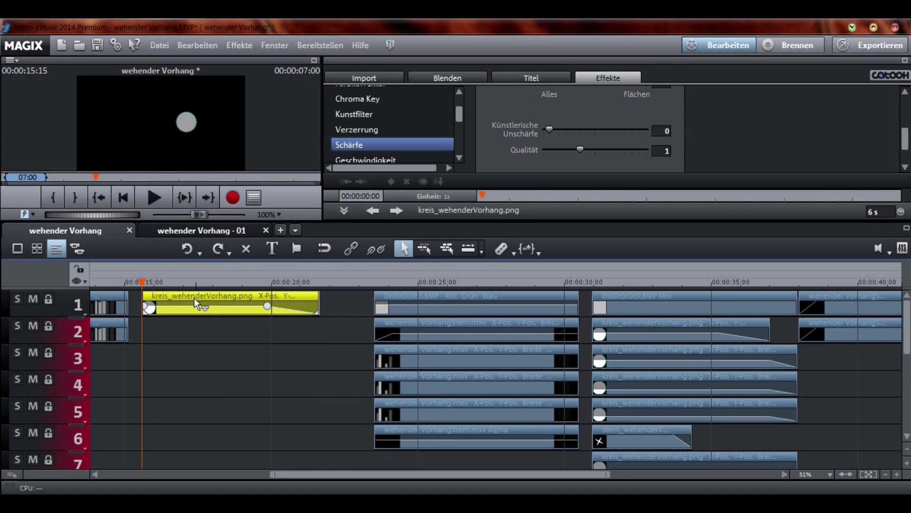
key("Up")
left_click(547, 315)
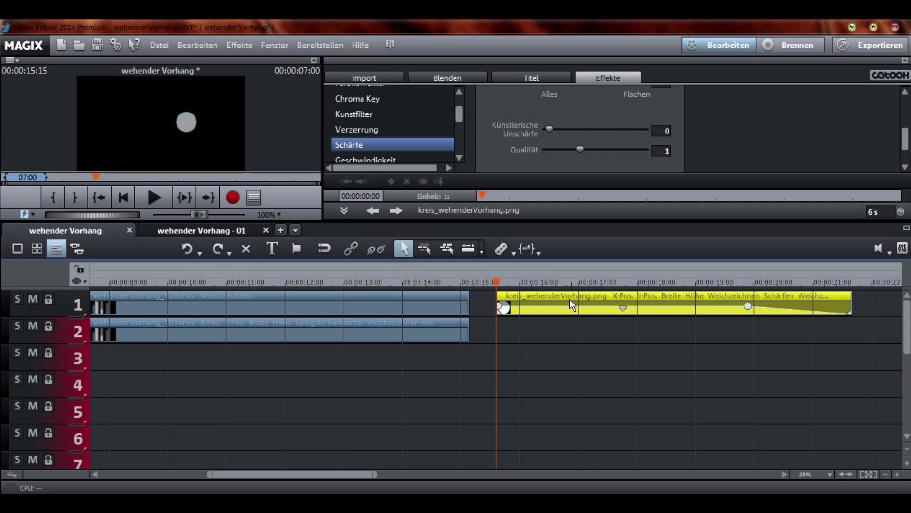
Restore the copied circle clip to its plain original by setting full opacity, resetting its video effects and removing its fade-out.
left_click(623, 310)
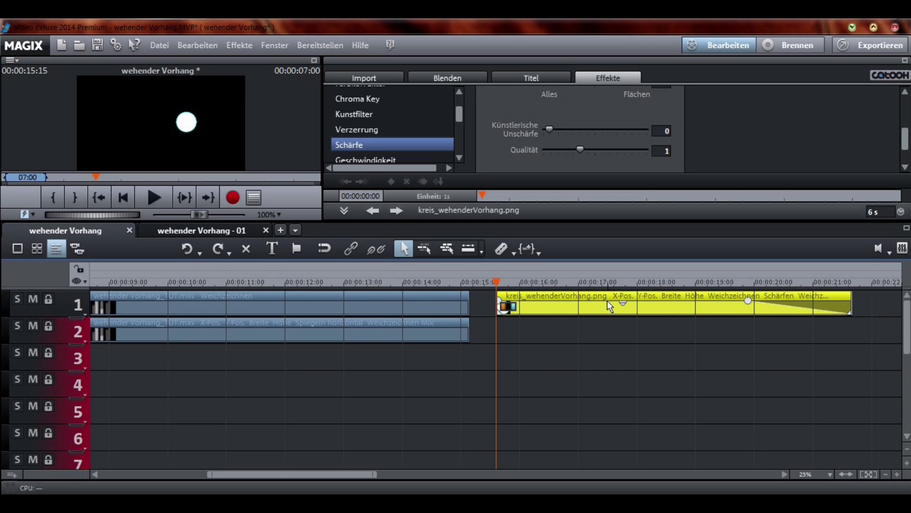
right_click(605, 297)
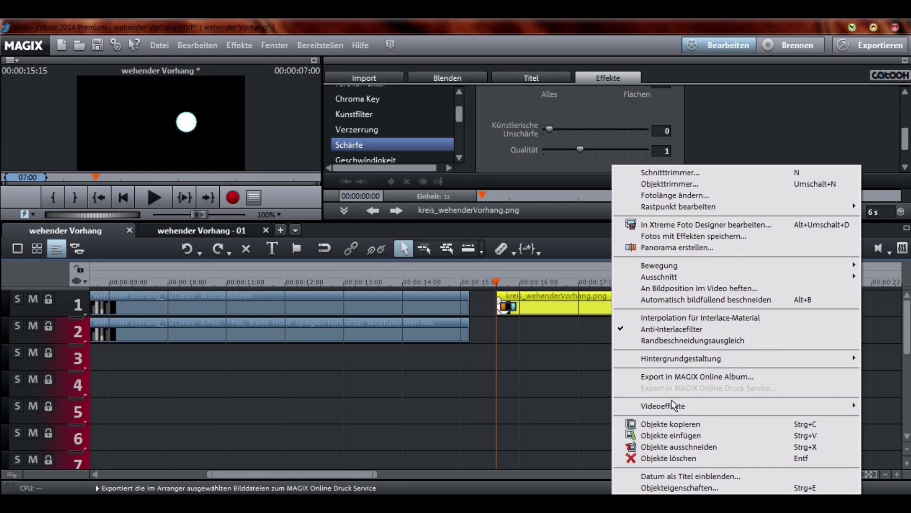
mouse_move(671, 402)
left_click(455, 425)
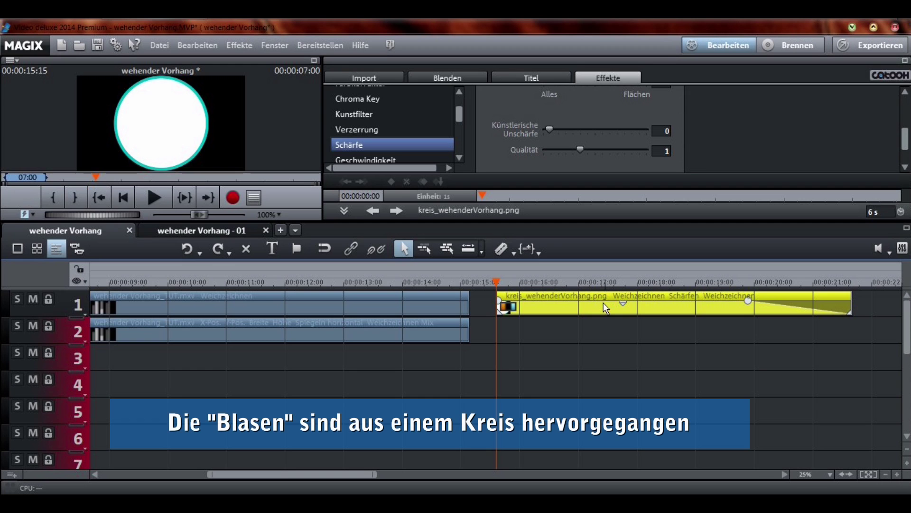
left_click_drag(746, 300, 888, 290)
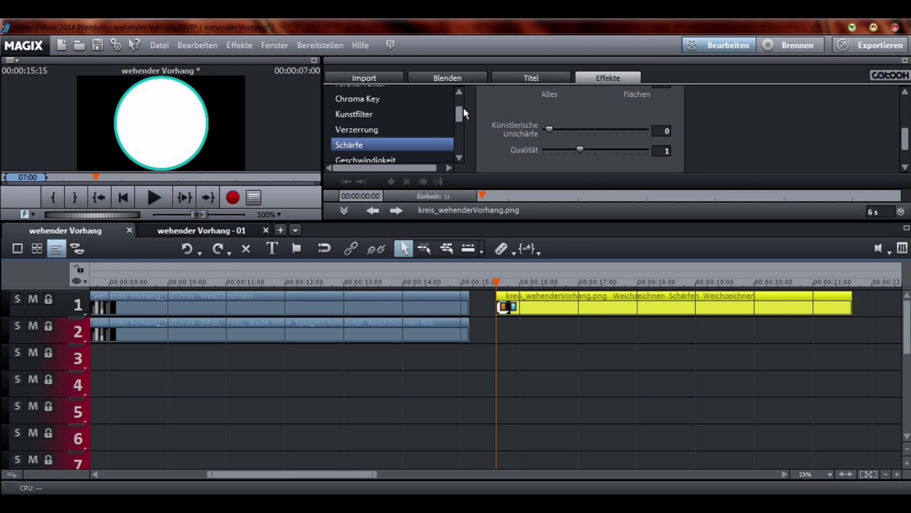
Shrink the circle to a small bubble with Position/Größe and place it at about 343 px left and 733 px top.
left_click_drag(458, 109, 458, 115)
left_click(418, 125)
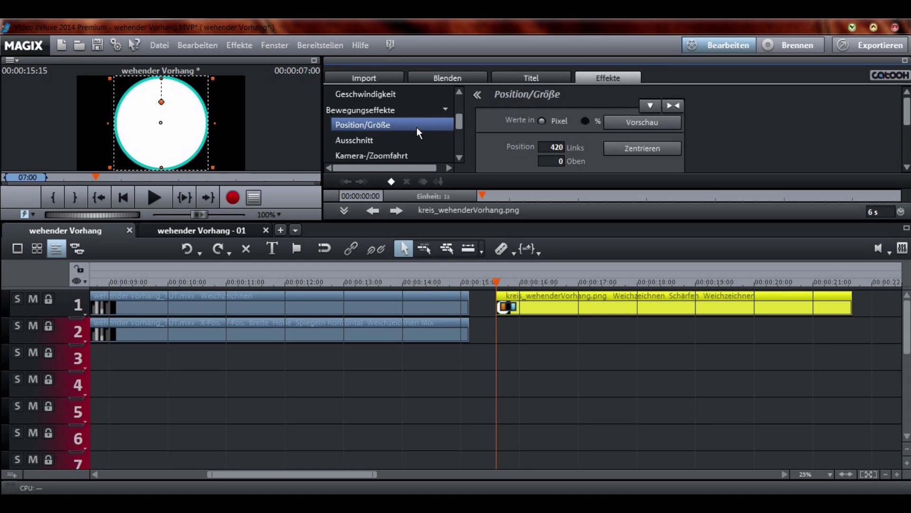
left_click_drag(108, 167, 124, 157)
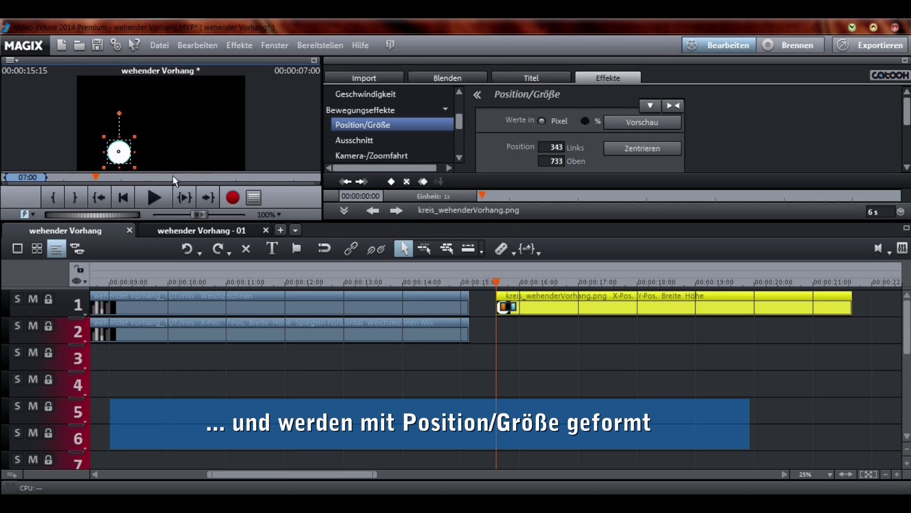
Animate the circle's position with a keyframe at the clip's start and one at 00:00:05:21, placed higher and further left.
left_click_drag(477, 180, 478, 146)
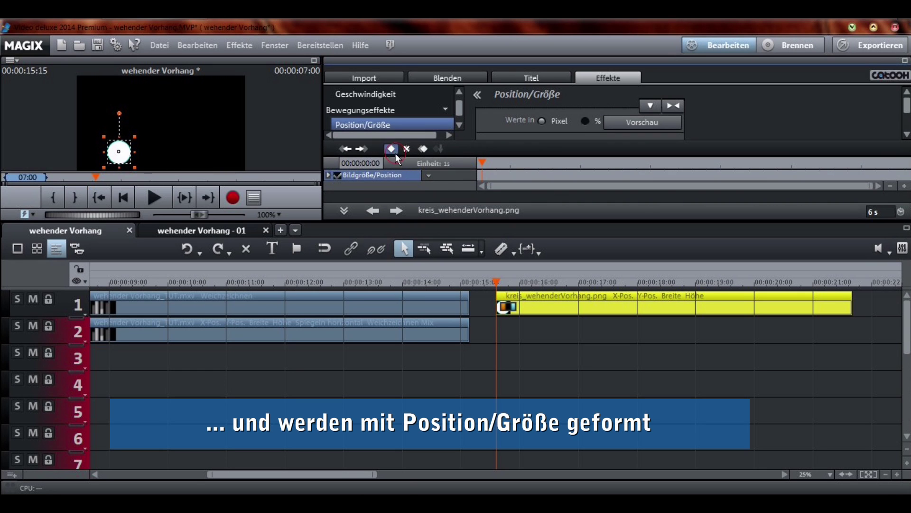
left_click(893, 164)
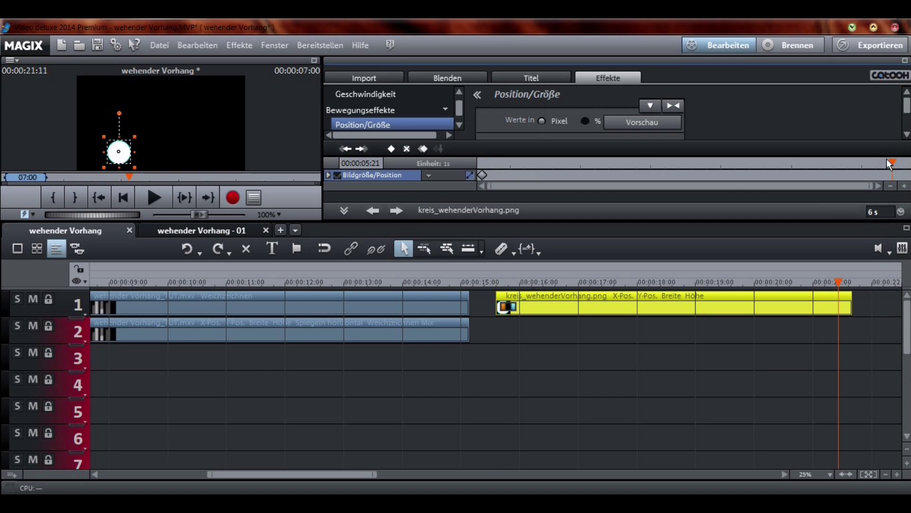
left_click_drag(119, 151, 103, 128)
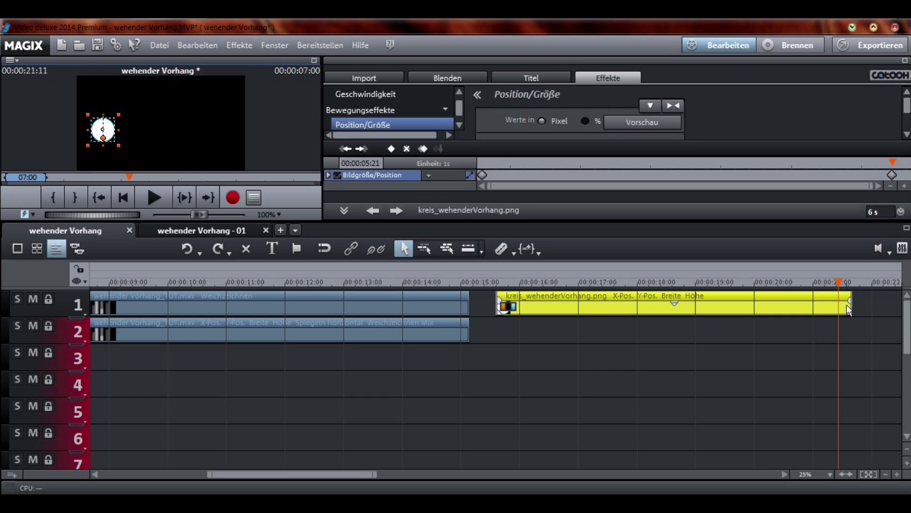
Give the circle clip a short fade-in and a longer fade-out, and lower its opacity slightly.
left_click_drag(850, 302, 772, 300)
left_click_drag(499, 298, 520, 299)
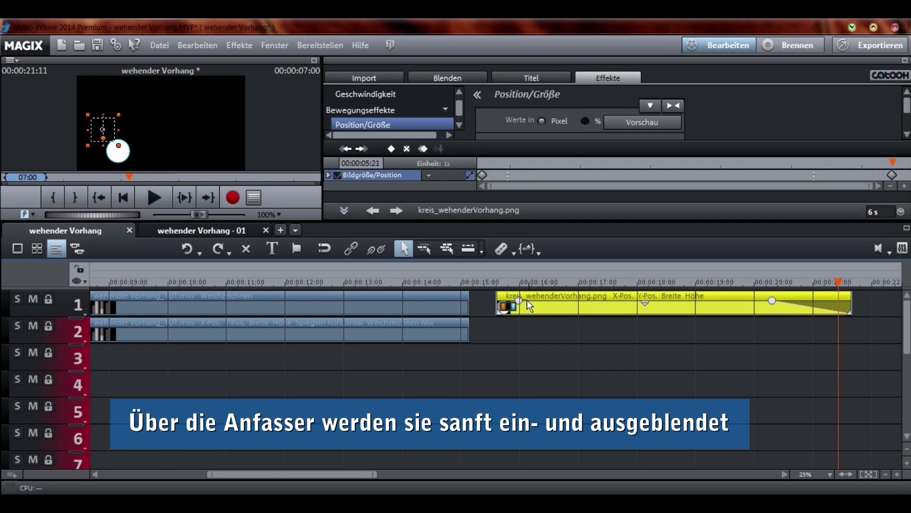
left_click(549, 304)
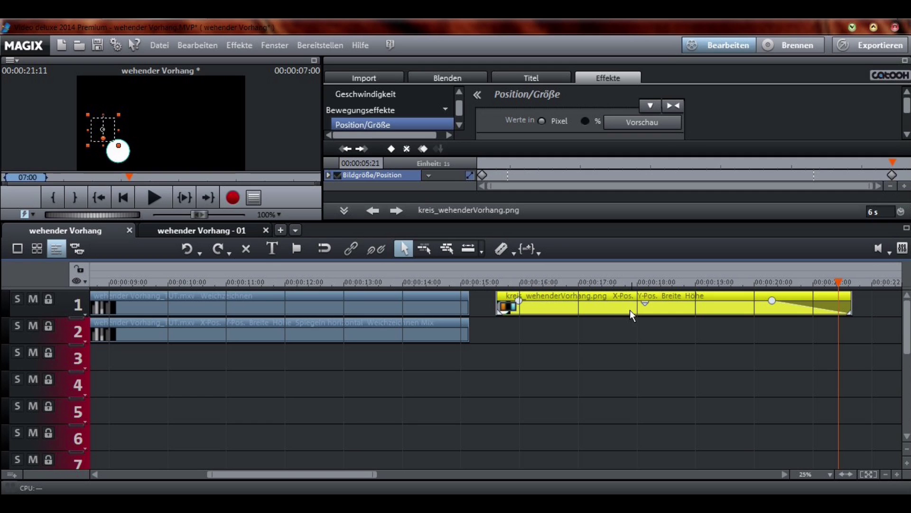
left_click_drag(645, 306, 646, 304)
left_click_drag(646, 303, 648, 303)
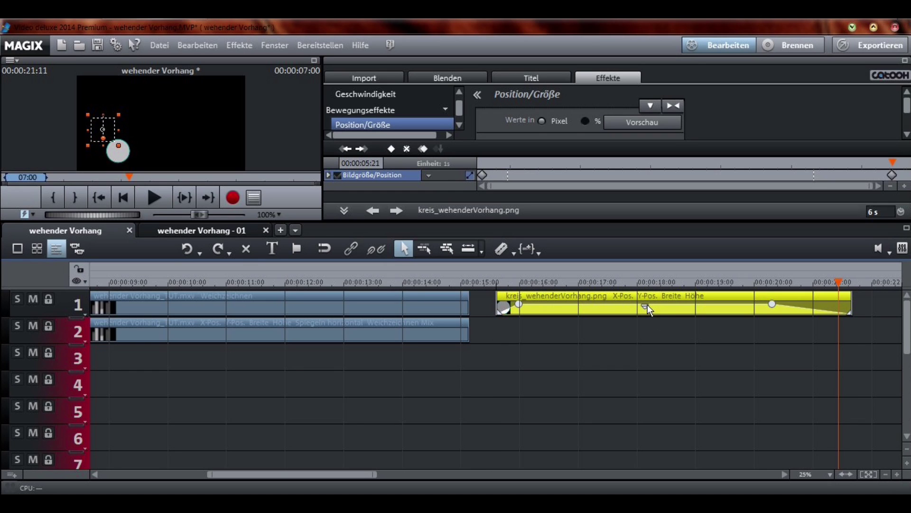
Play the circle clip to check its movement, fade and transparency.
mouse_move(647, 310)
key("space")
left_click(516, 303)
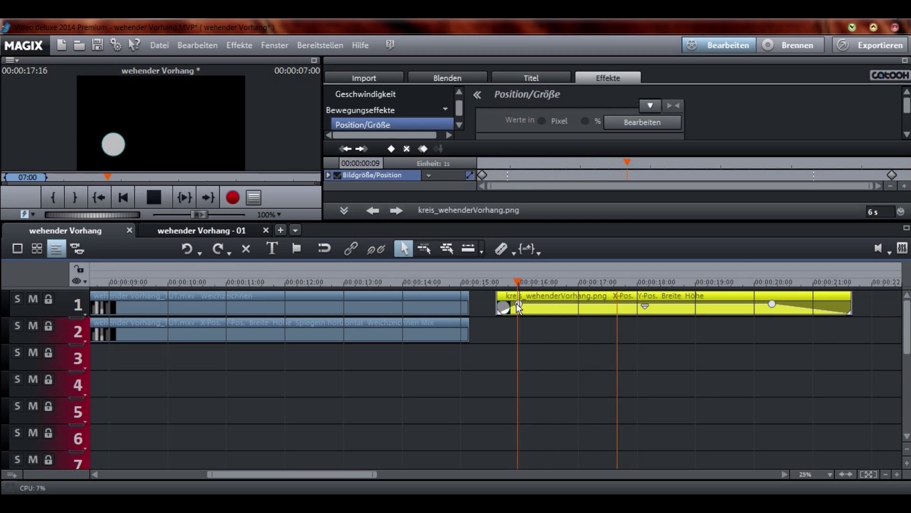
key("space")
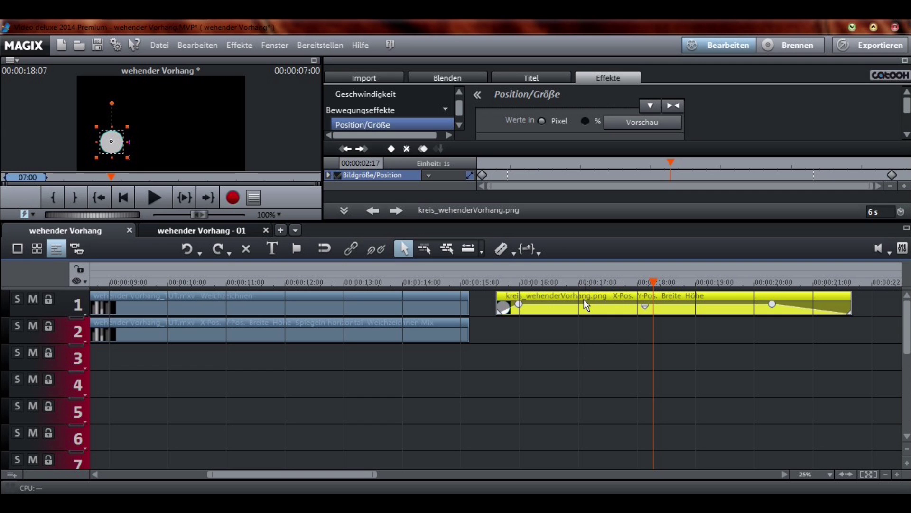
Move the circle clip to track 3 beneath the two curtain videos and align its start with theirs.
left_click_drag(585, 304, 175, 356)
scroll(175, 355, "down", 2)
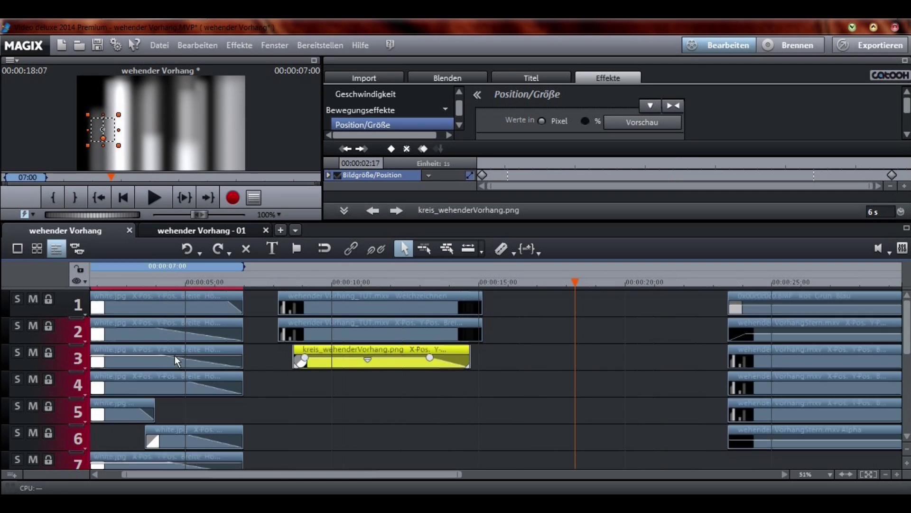
left_click_drag(355, 357, 341, 357)
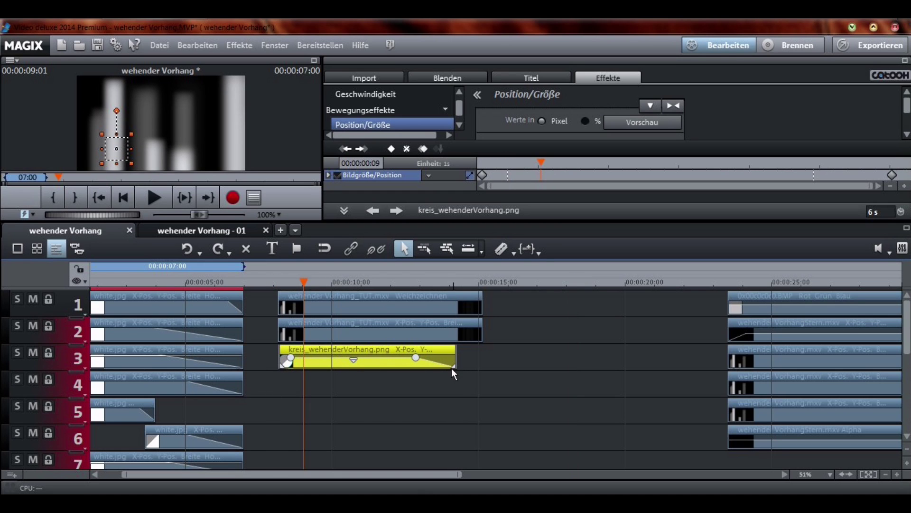
Extend the circle clip to the end of the curtain videos and play the combined scene.
left_click_drag(451, 364, 476, 364)
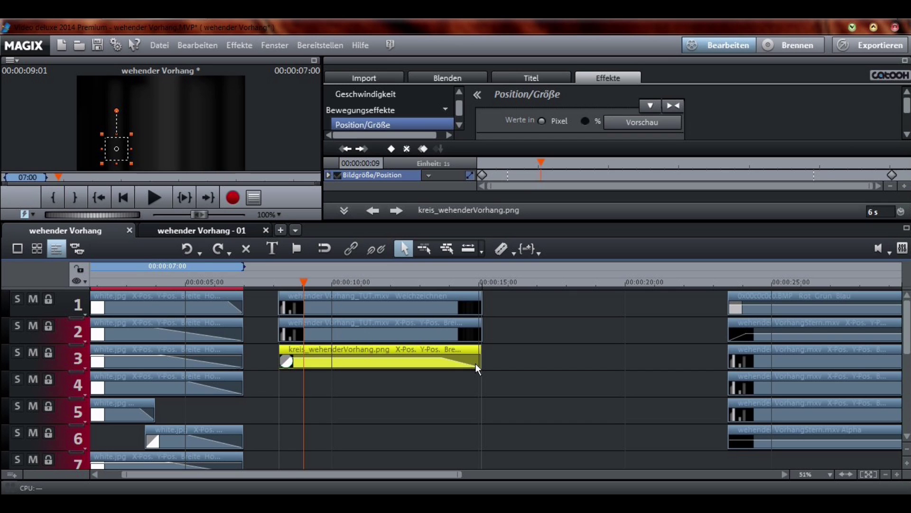
scroll(475, 364, "up", 2)
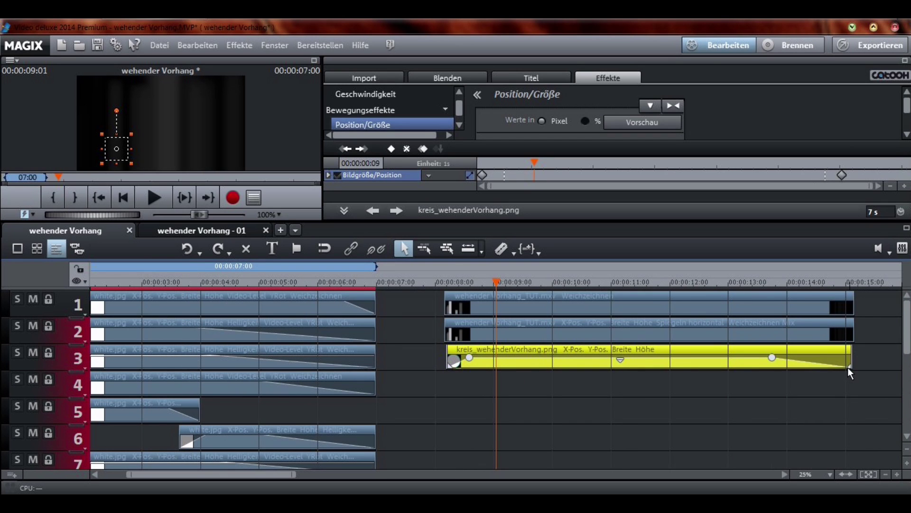
left_click_drag(853, 368, 853, 366)
key("space")
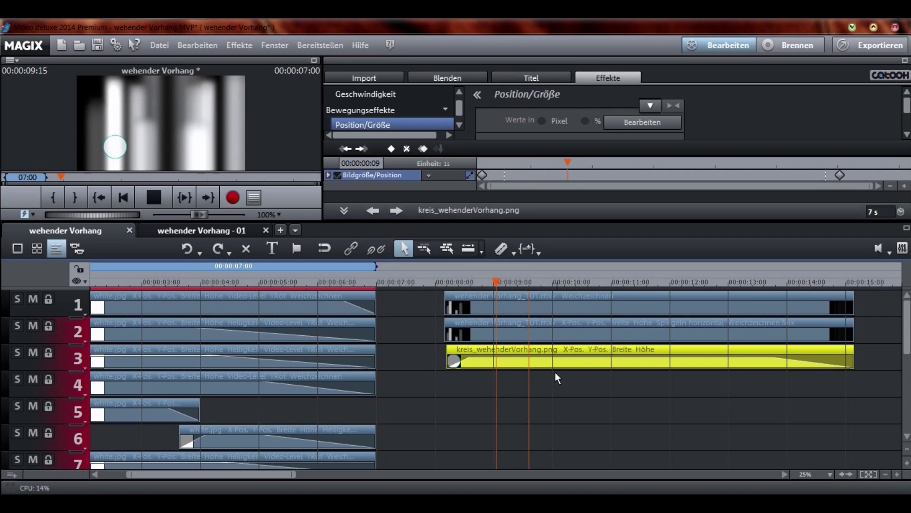
key("space")
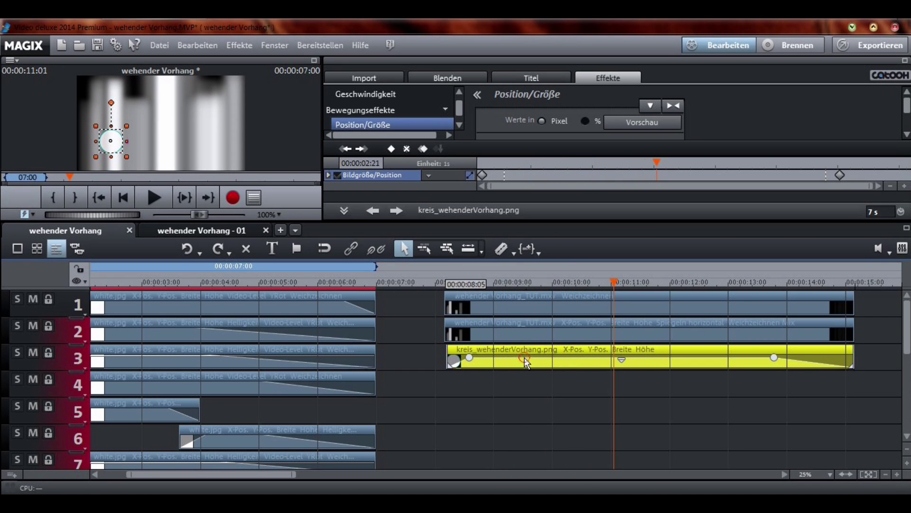
Duplicate the circle clip onto track 4 and delete the copy's end keyframe for size and position.
left_click_drag(524, 352, 593, 381)
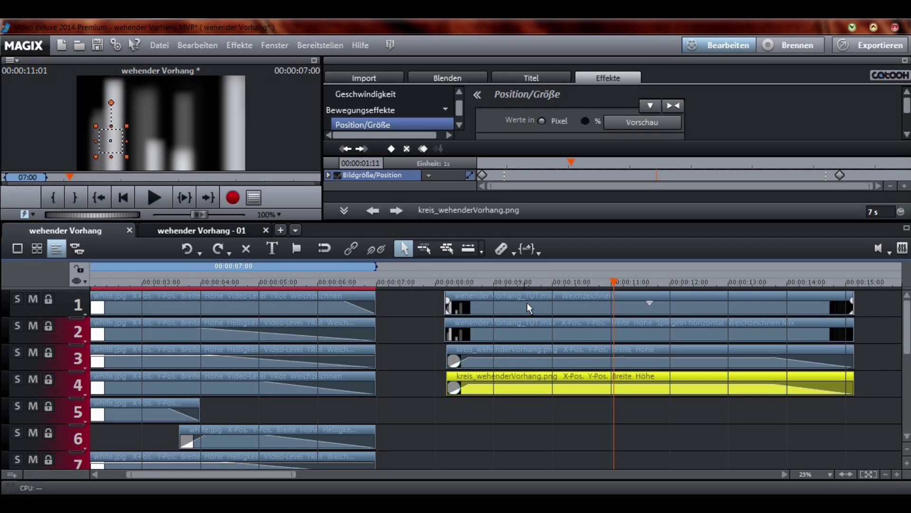
mouse_move(511, 146)
left_mouse_down()
mouse_move(510, 166)
mouse_move(511, 153)
left_mouse_up()
left_click(840, 183)
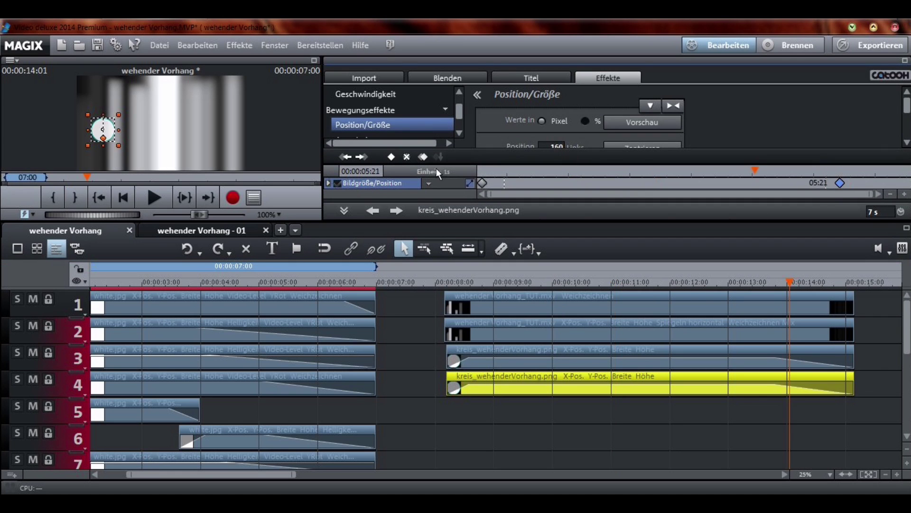
left_click(405, 157)
Move the copied circle's start position right to the lower centre and animate it to a smaller size at upper right by 00:00:05:11.
left_click(482, 183)
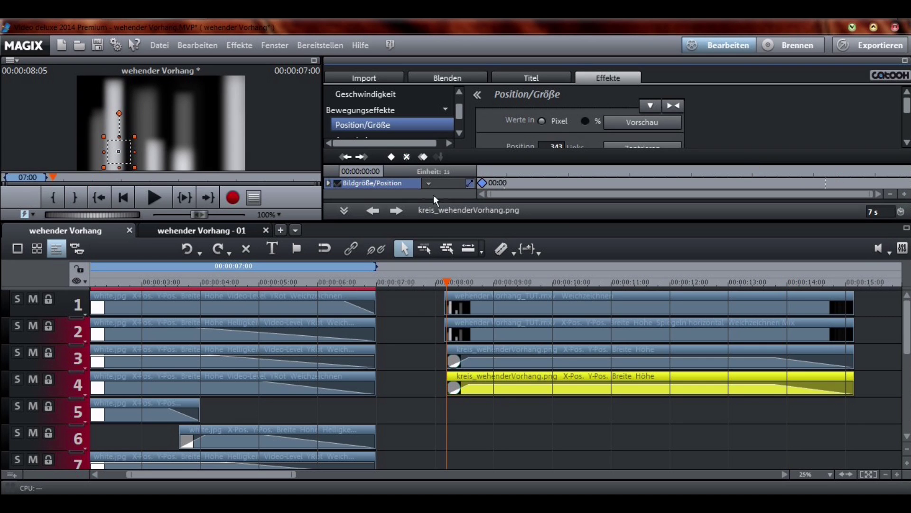
left_click_drag(125, 152, 178, 153)
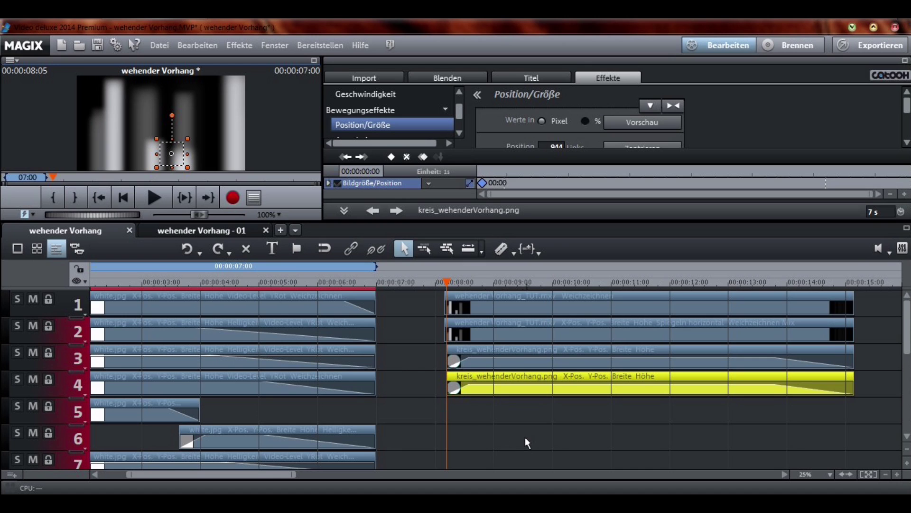
left_click(817, 183)
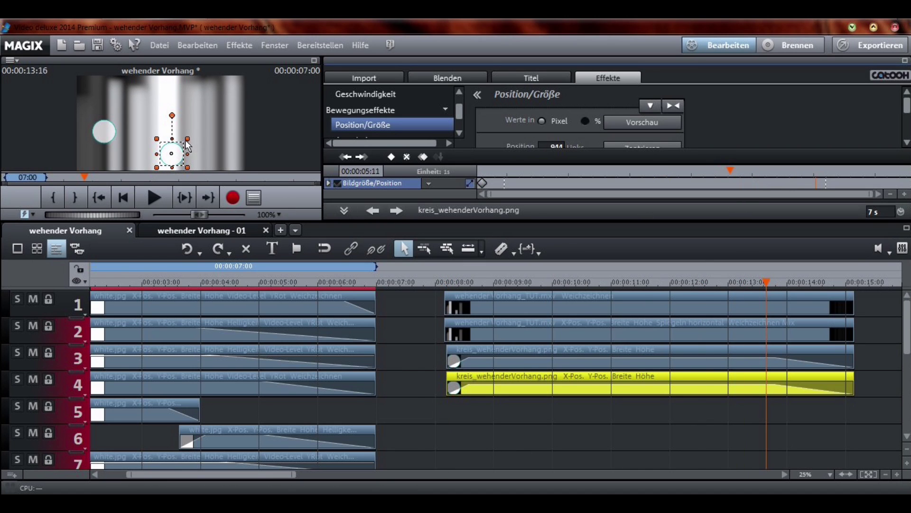
left_click_drag(187, 144, 217, 116)
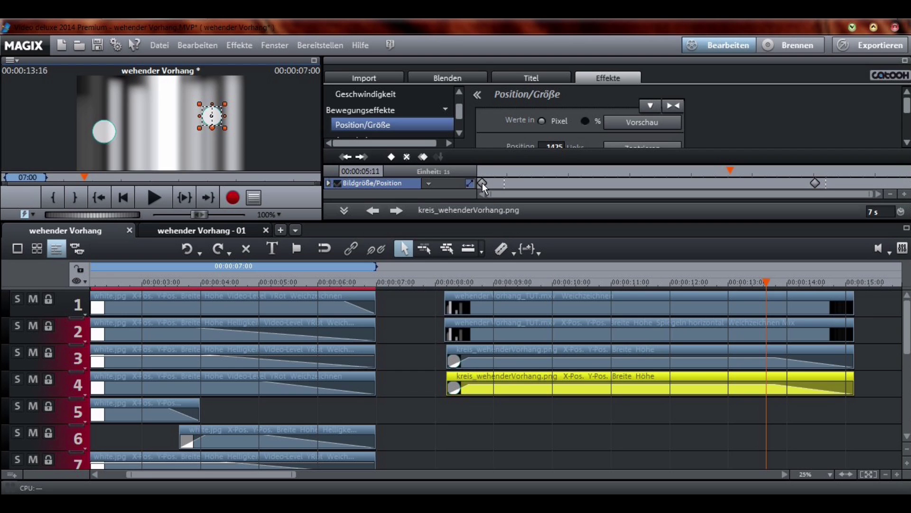
Play the scene from the copied circle's start to check both circles' movement.
left_click(483, 183)
key("space")
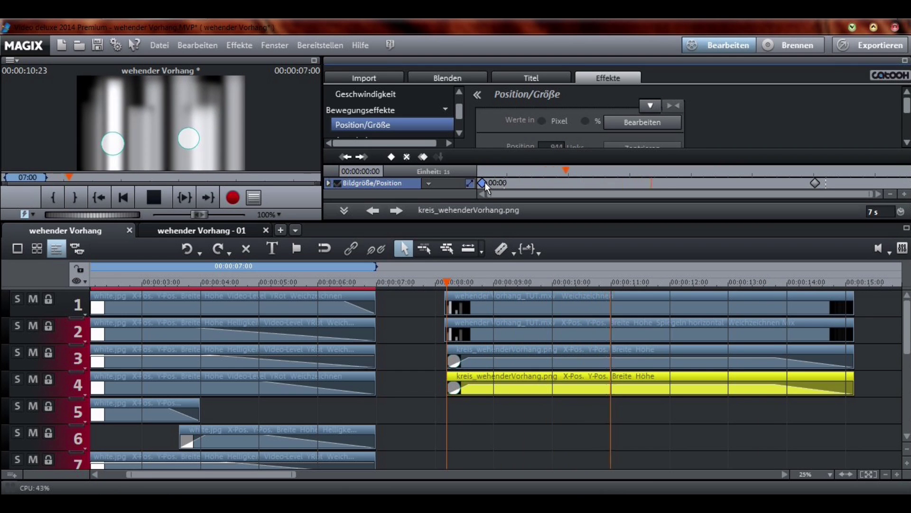
key("space")
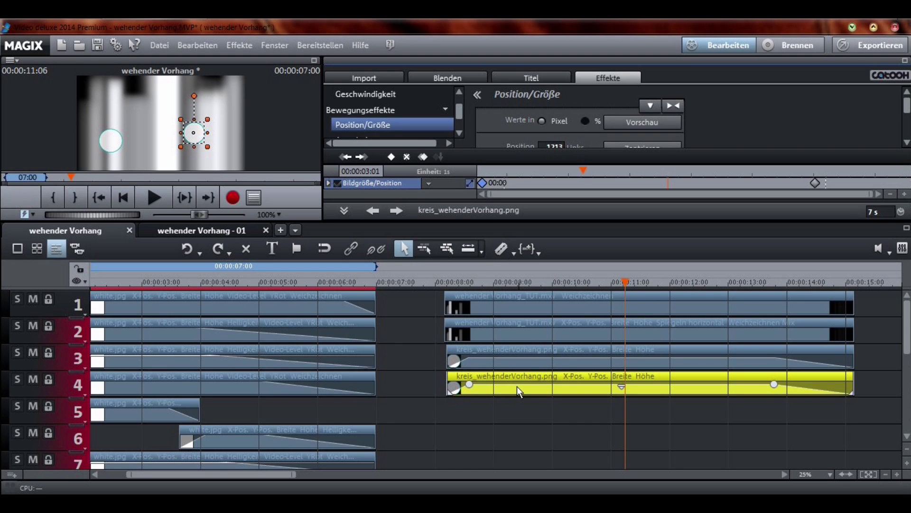
Move both circle clips together onto tracks 1 and 2, into the empty gap after the curtain videos.
scroll(519, 385, "down", 2)
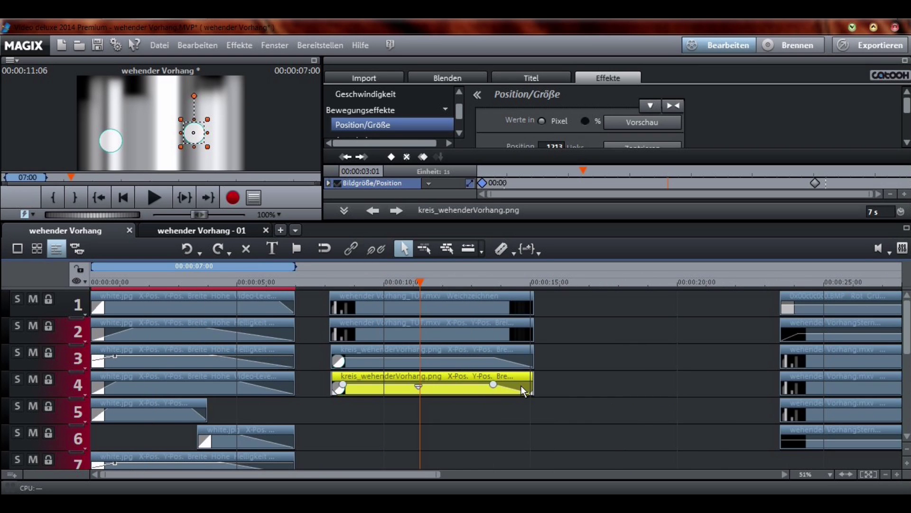
scroll(521, 386, "down", 2)
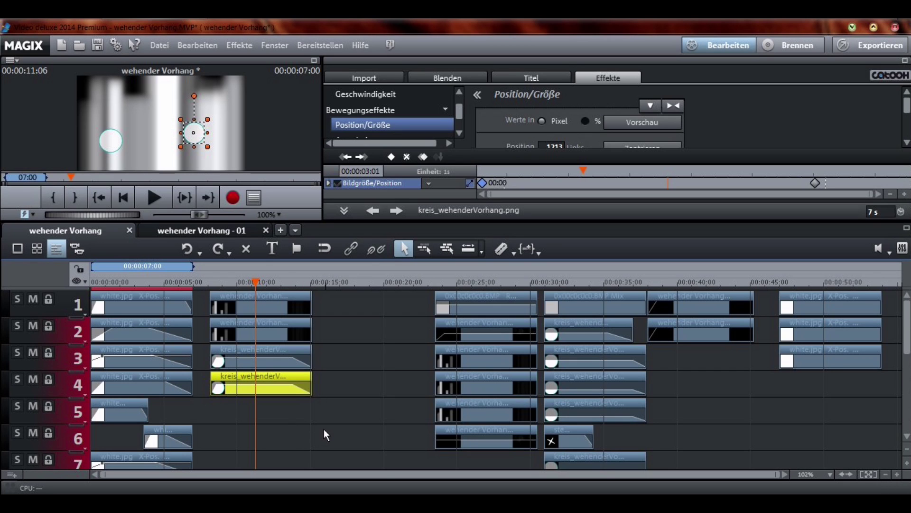
left_click(255, 354)
left_click(269, 386, "ctrl")
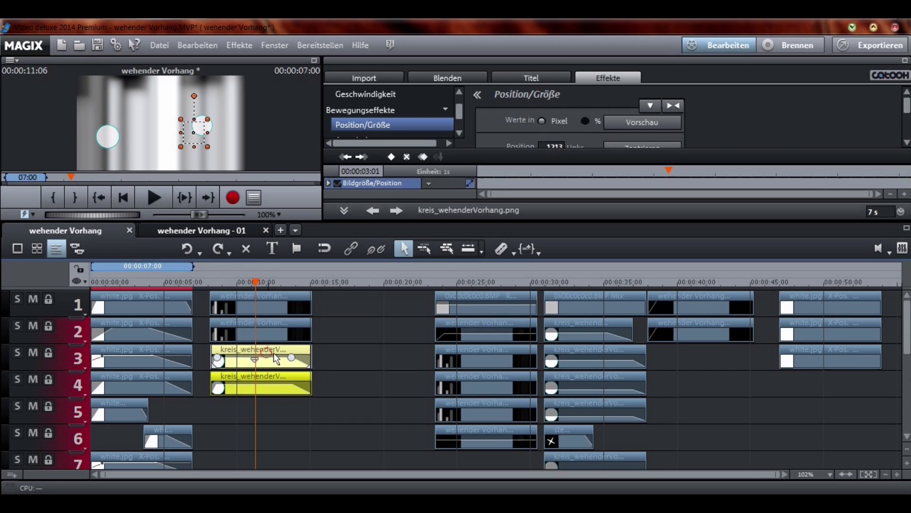
left_click_drag(275, 358, 375, 308)
left_click(353, 308)
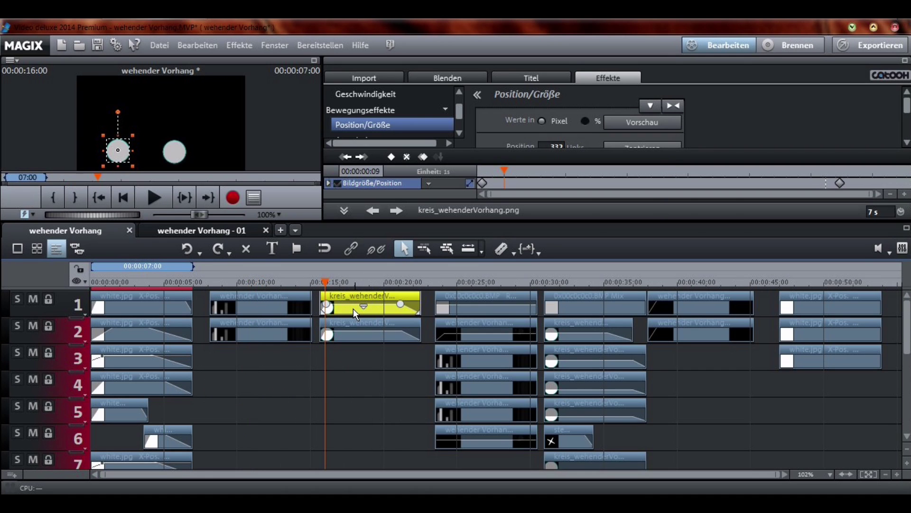
Play the separated circle clips and the prepared scene of layered circles and stars for comparison.
key("space")
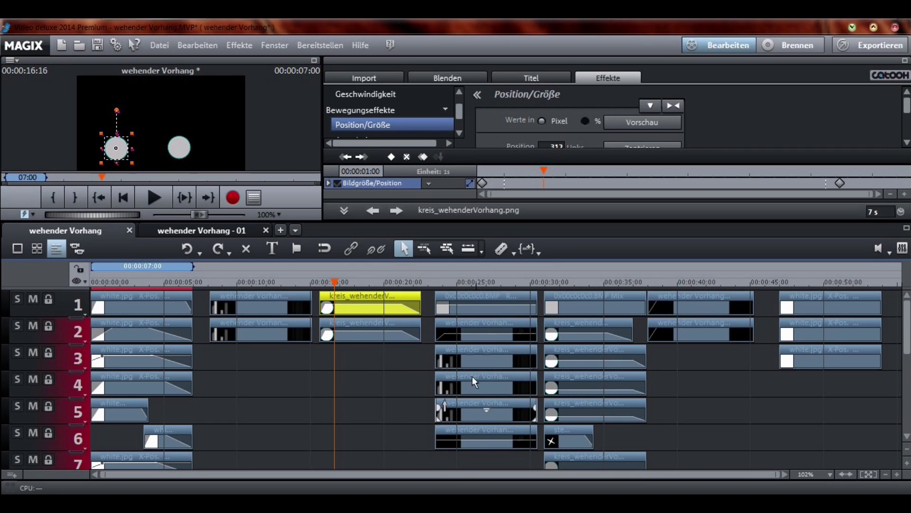
left_click(475, 431)
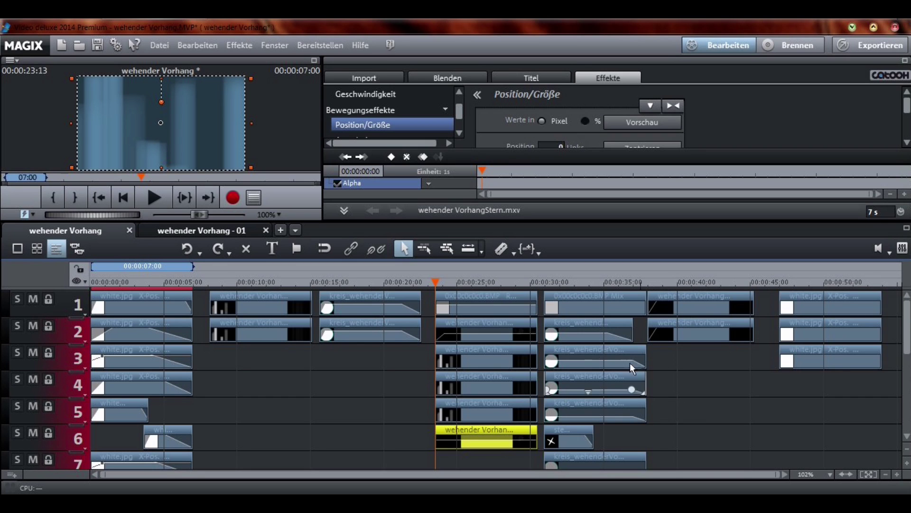
left_click(585, 300)
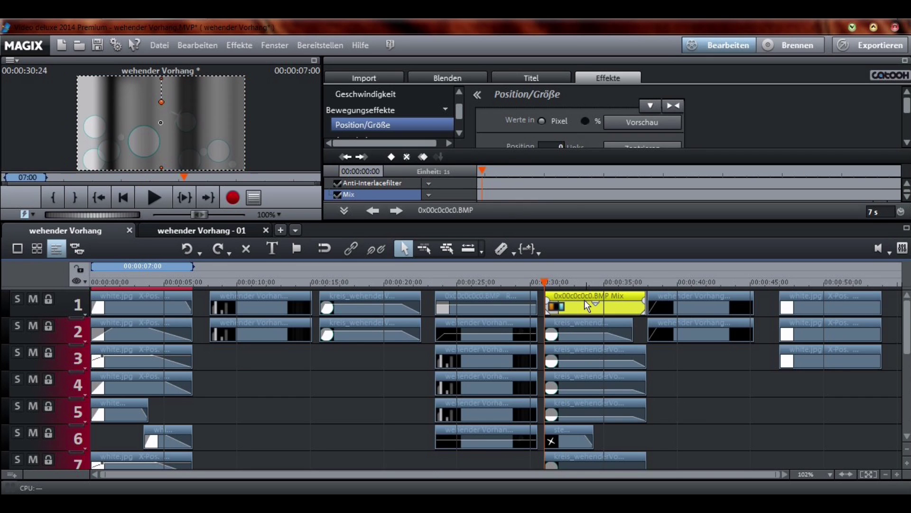
key("space")
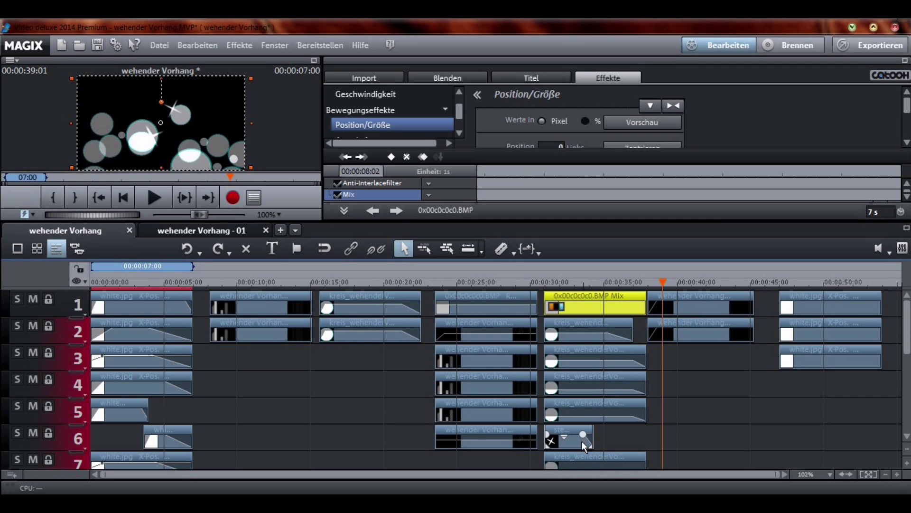
Examine the star clip on track 6, including its rotation, movement and fade-out.
left_click(564, 430)
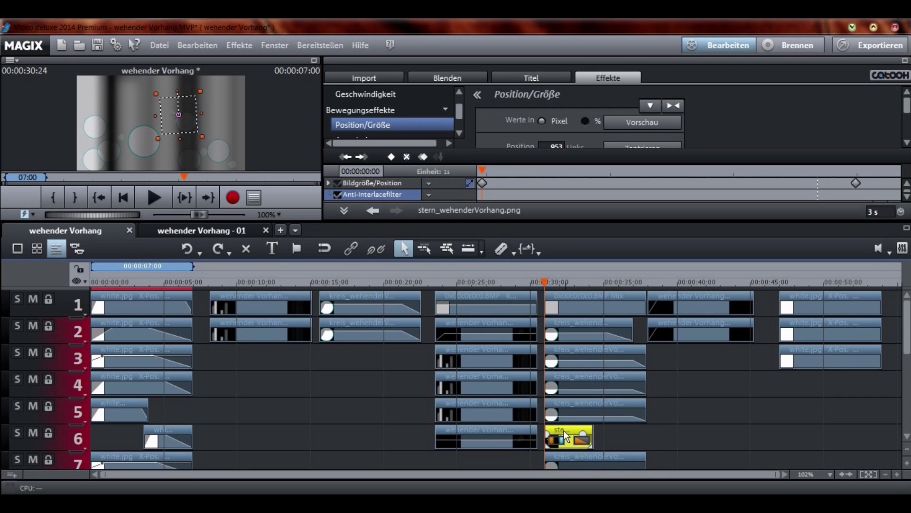
scroll(564, 430, "up", 5)
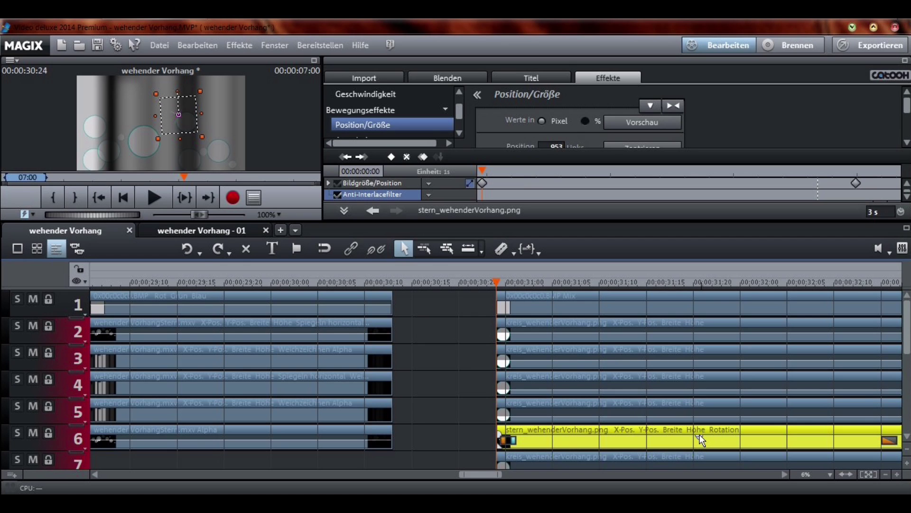
left_click(700, 434)
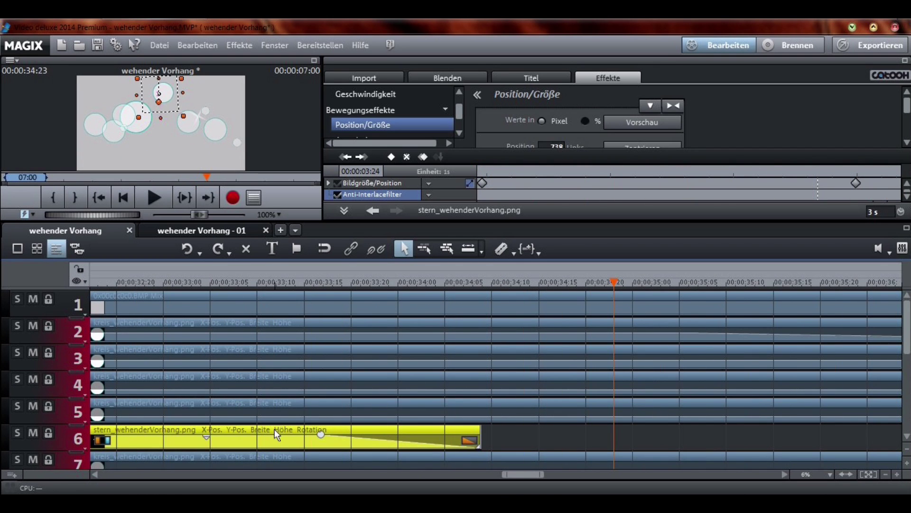
scroll(277, 432, "down", 3)
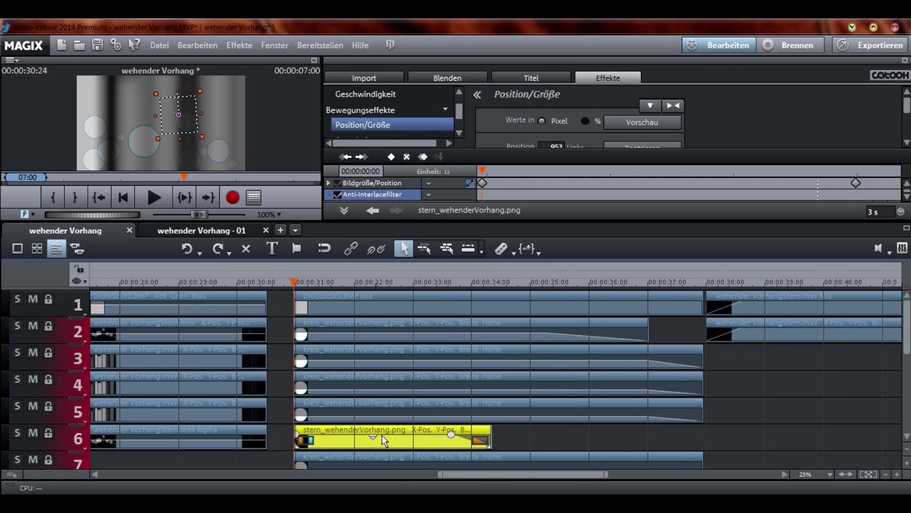
scroll(382, 435, "down", 6)
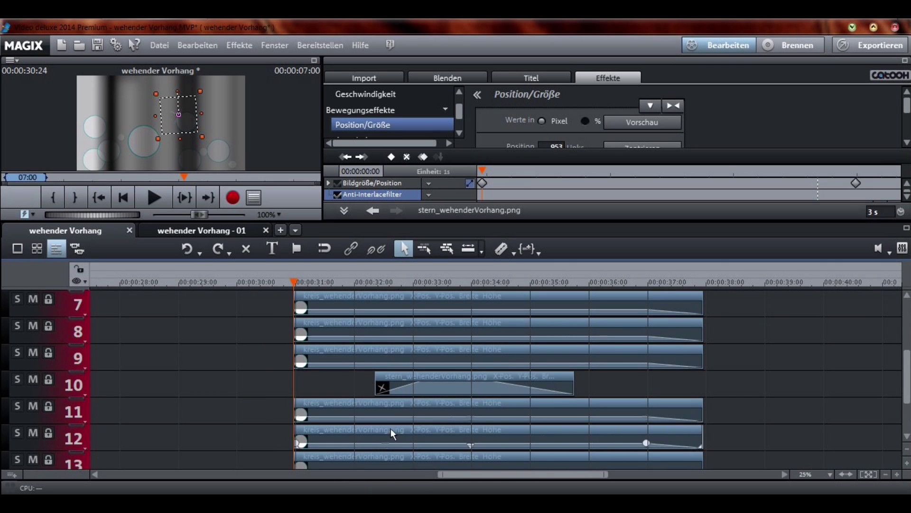
Solo track 10, play its star clip in isolation, and turn the solo off again.
left_click(420, 384)
left_click(17, 379)
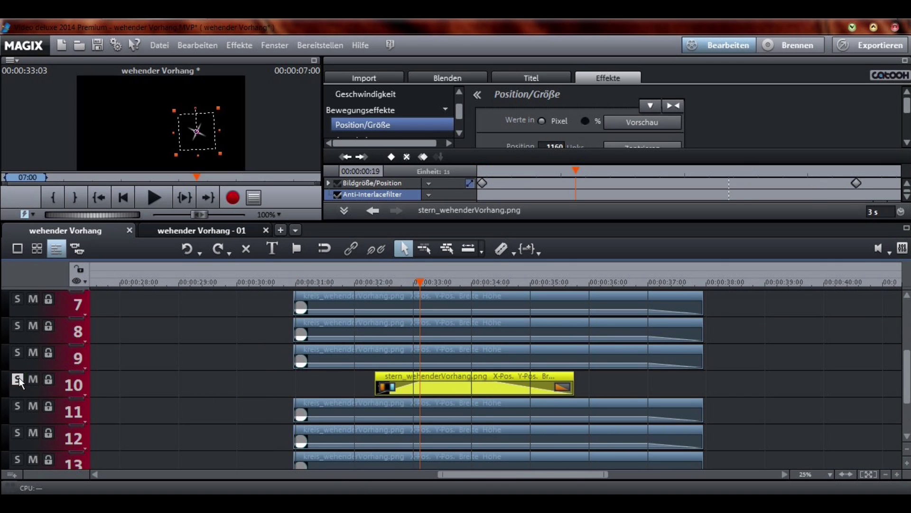
key("space")
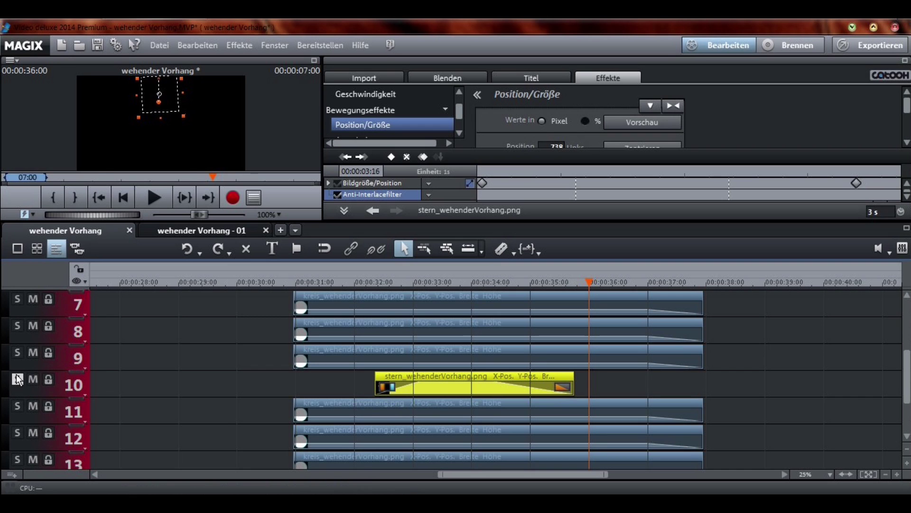
left_click(17, 379)
scroll(207, 435, "up", 6)
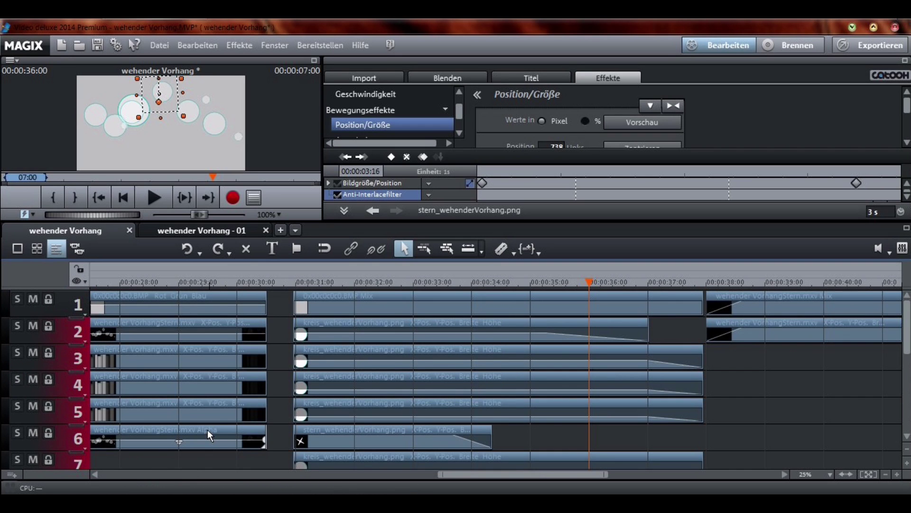
Examine the composite scene's colour clip on track 1 and the star video with Alpha on track 6.
scroll(207, 429, "down", 2)
left_click(262, 305)
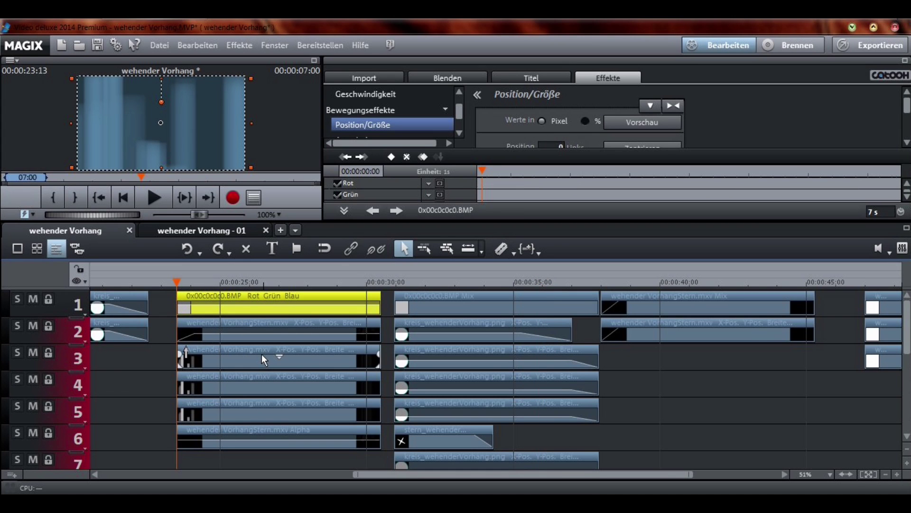
scroll(262, 354, "up", 2)
scroll(261, 354, "down", 2)
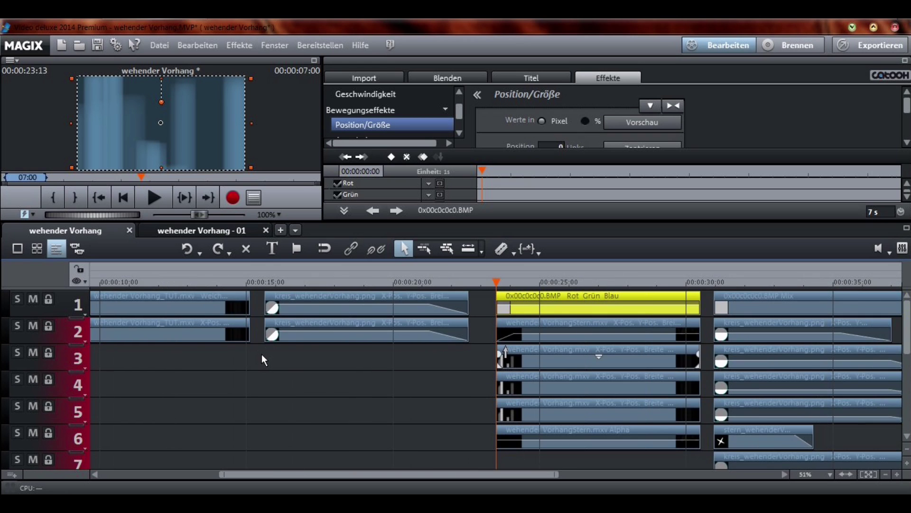
left_click(556, 443)
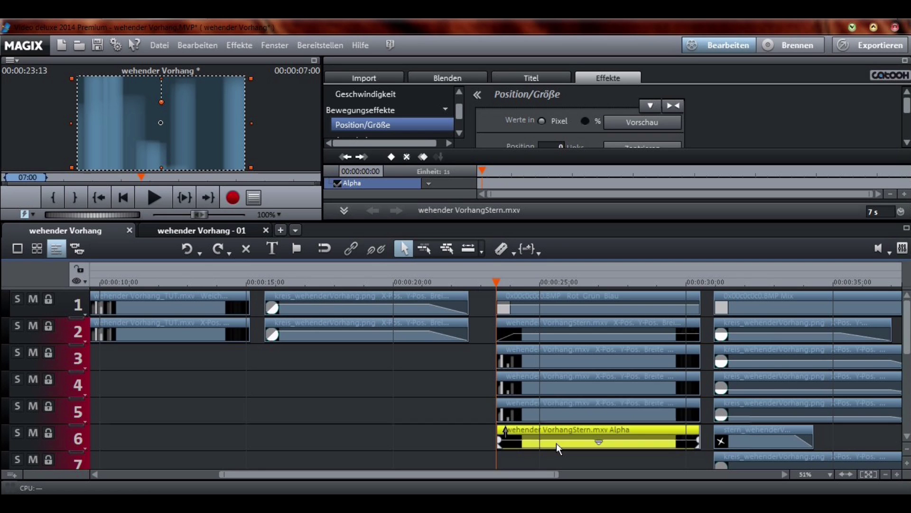
left_click(533, 297)
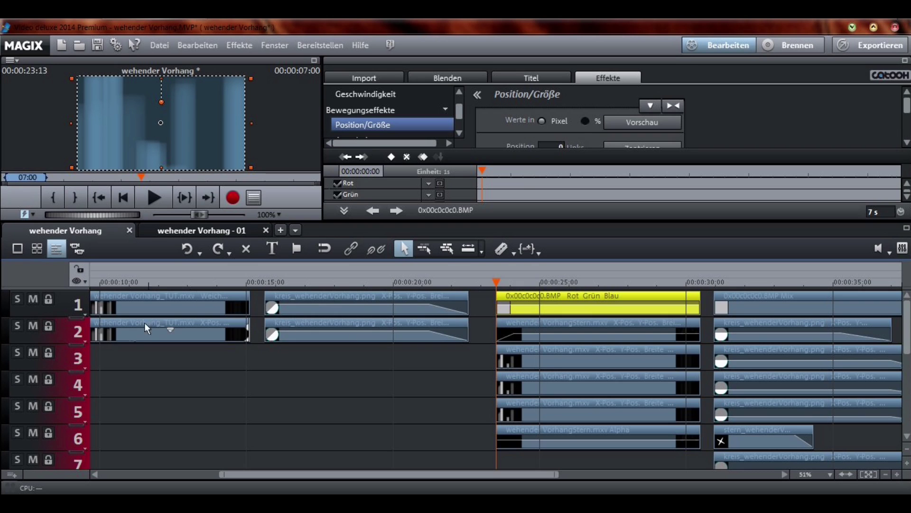
Solo track 1, play the blue colour background by itself, and turn the solo off again.
left_click(16, 297)
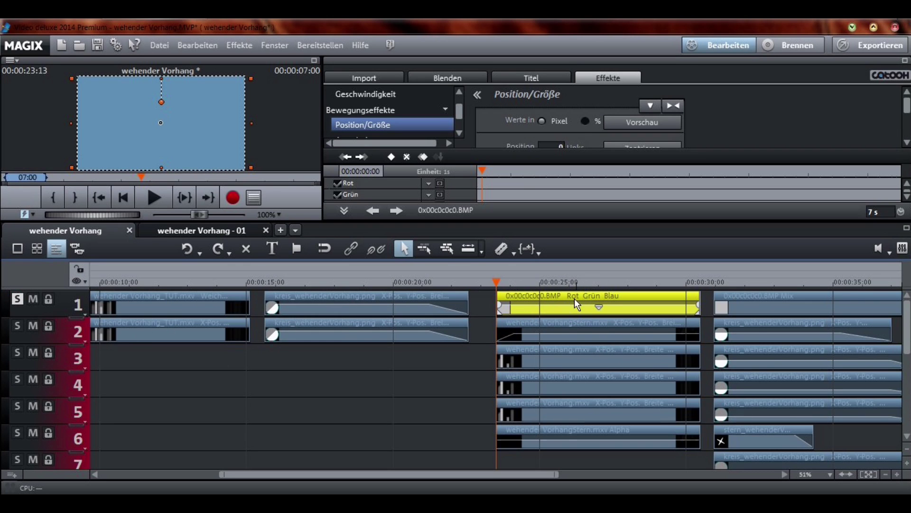
key("space")
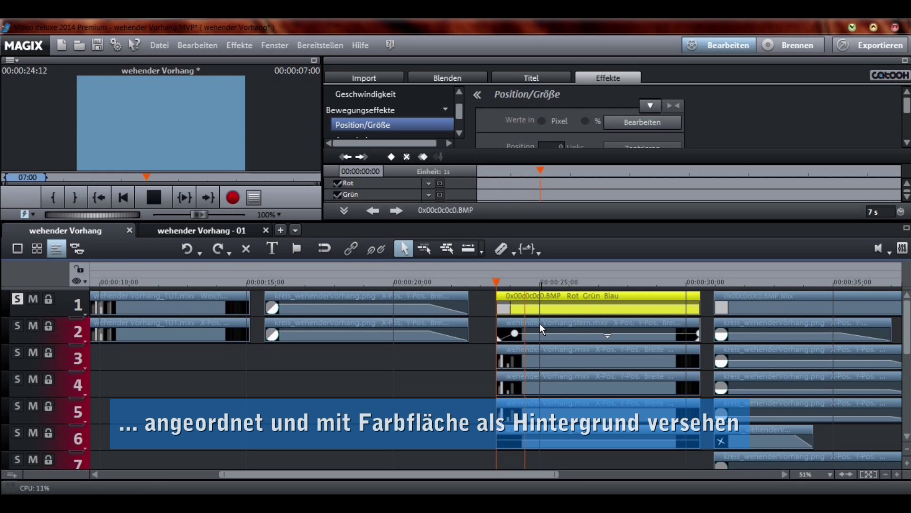
key("space")
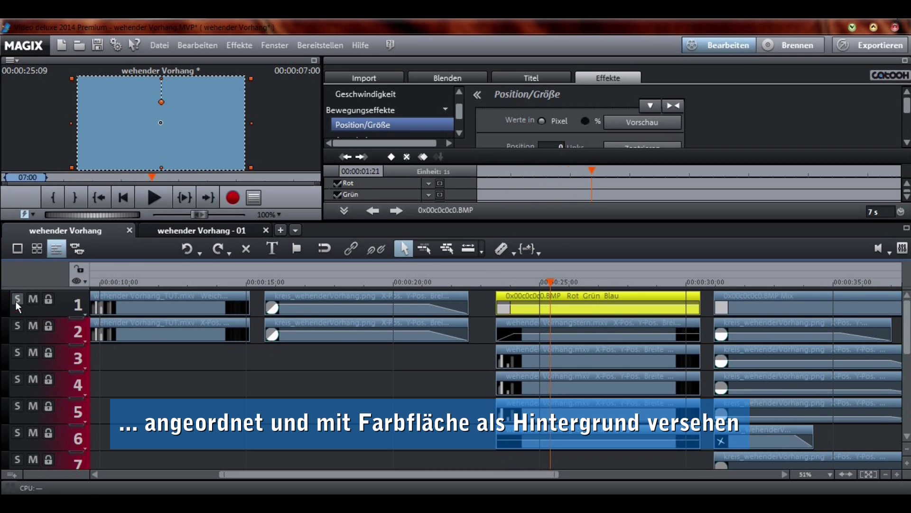
left_click(16, 299)
Examine the composite's curtain video layers on tracks 3 to 5 and the star video on track 6.
left_click(539, 359)
left_click_drag(539, 357, 543, 415)
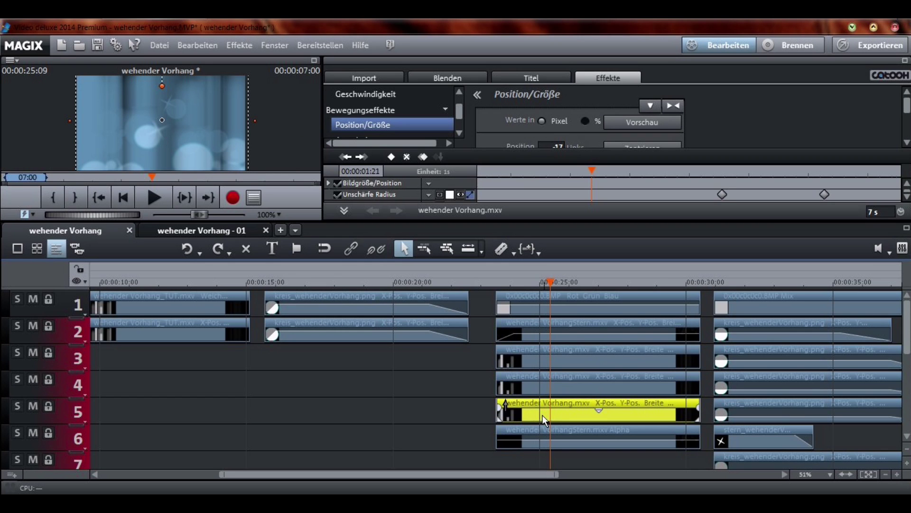
left_click(547, 445)
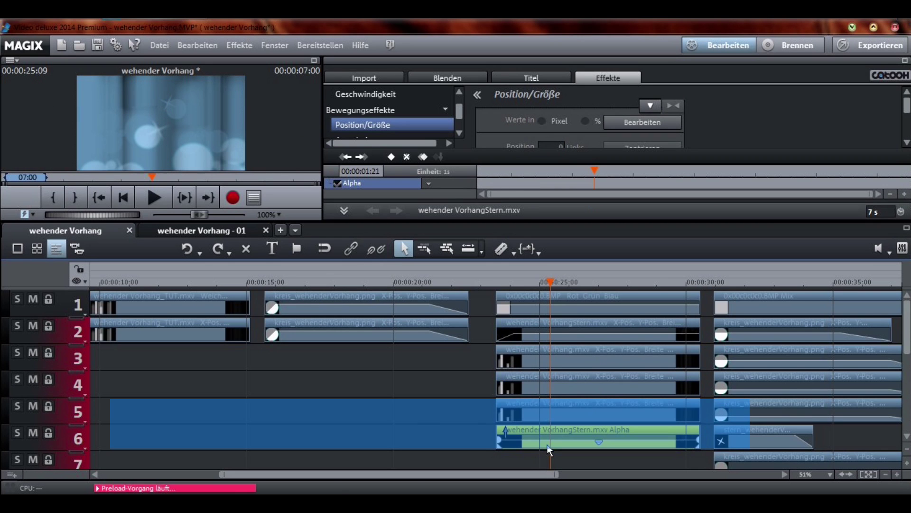